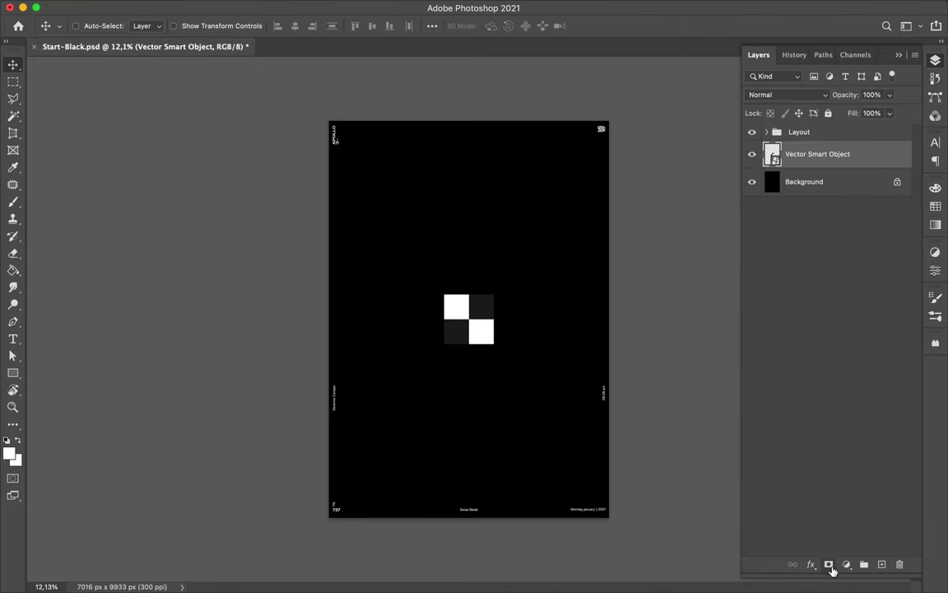
Step: Add a Levels adjustment layer and merge it down
click(846, 564)
click(823, 351)
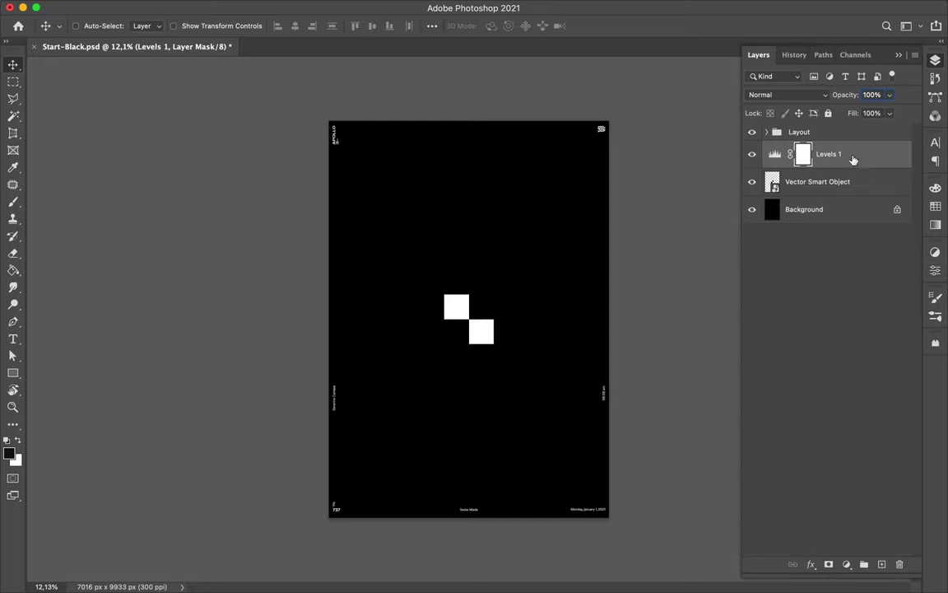
click(815, 194)
key(ctrl+e)
Step: Type the 'Glitch #13' title and scale it up
key(t)
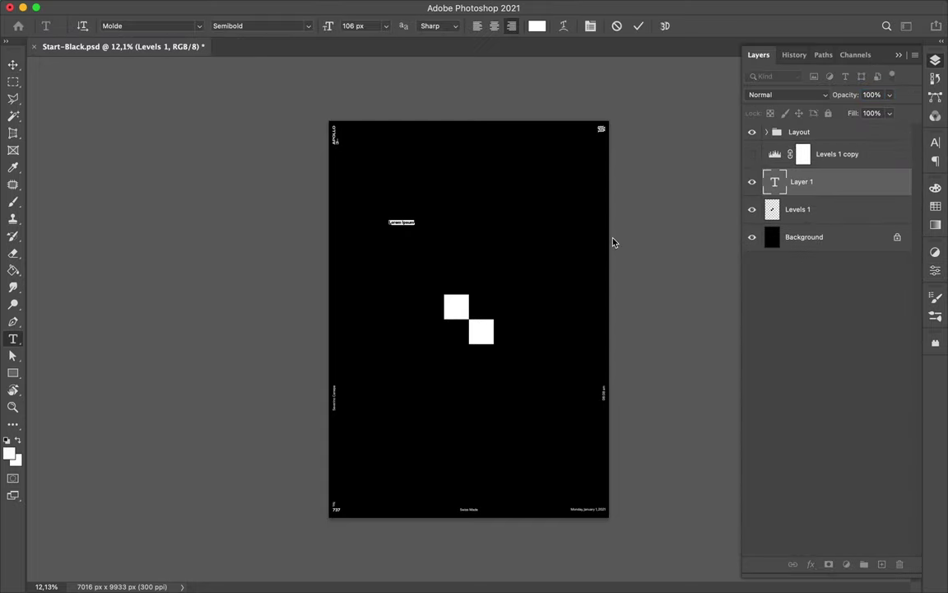
text(Screen,Glitch #13)
key(ctrl+Return)
key(ctrl+t)
drag(412, 224, 510, 236)
key(Return)
Step: Set the title in Core Magic Wand1 and shift it toward the centre
click(936, 143)
click(815, 161)
scroll(823, 330, down, 5)
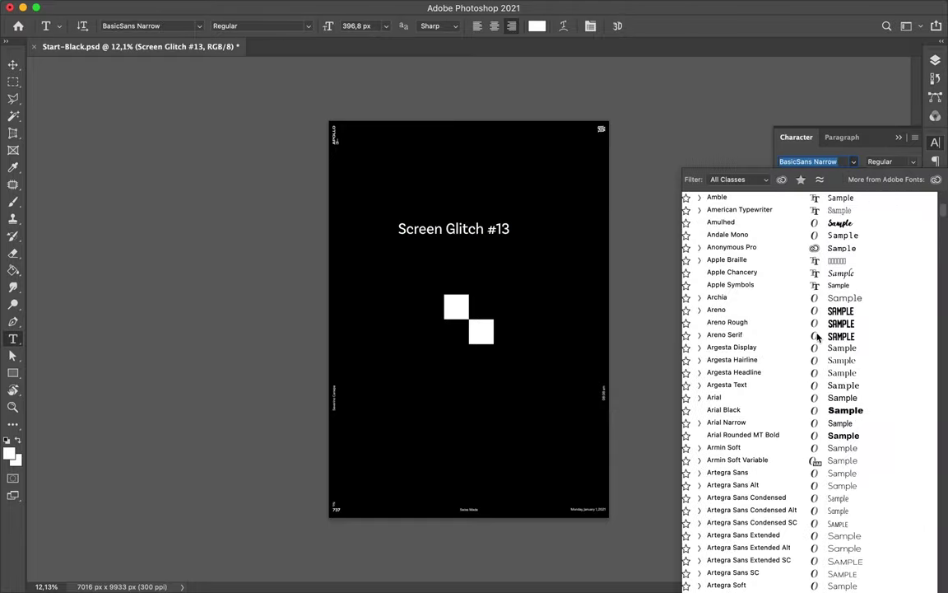
click(775, 233)
key(v)
drag(526, 197, 551, 198)
Step: Break the title onto three right-aligned lines
key(t)
click(430, 229)
key(Return)
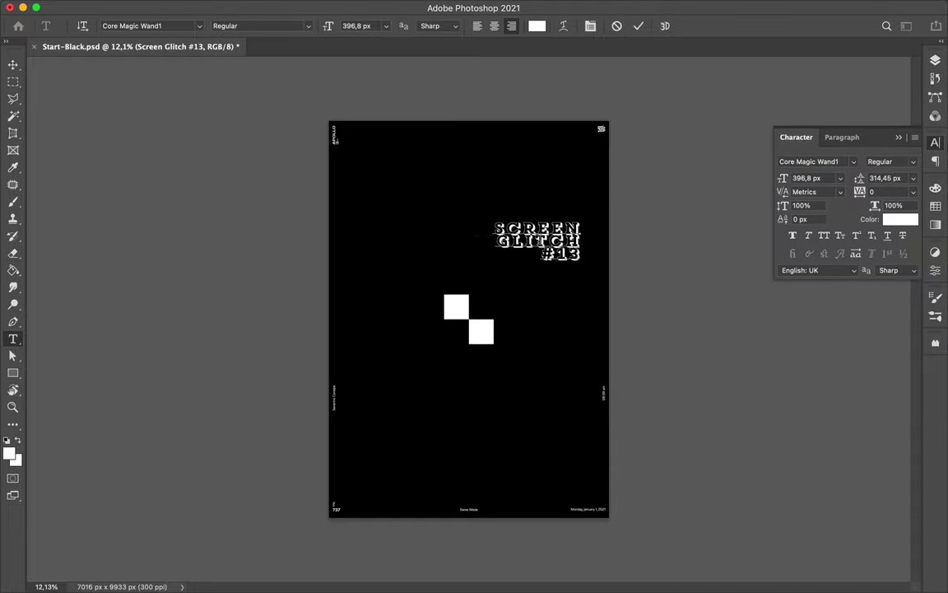
key(Return)
key(ctrl+Return)
key(v)
click(935, 61)
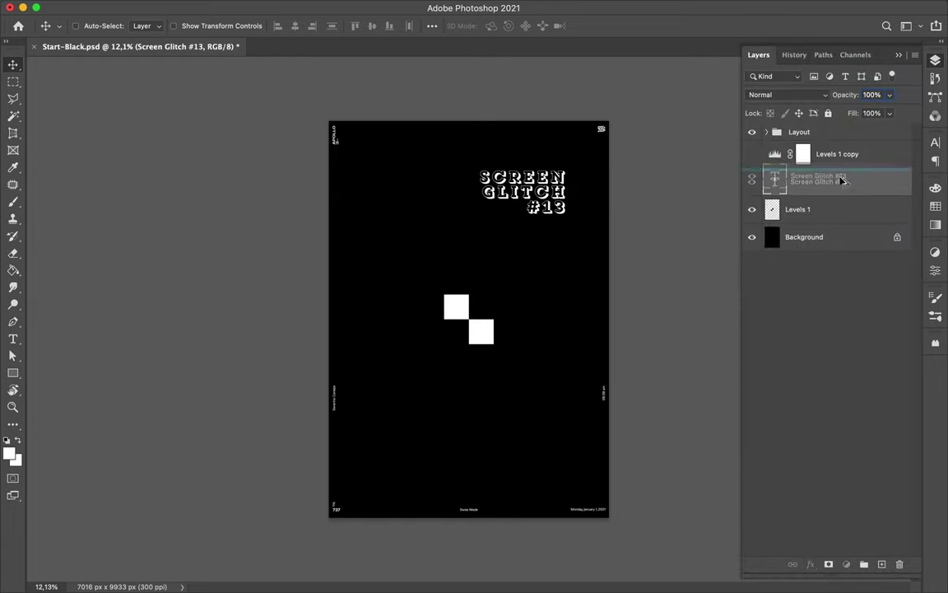
Step: Duplicate the title and apply Pixelate > Mosaic to the smart-object copy
key(ctrl+j)
click(313, 9)
click(510, 214)
click(475, 225)
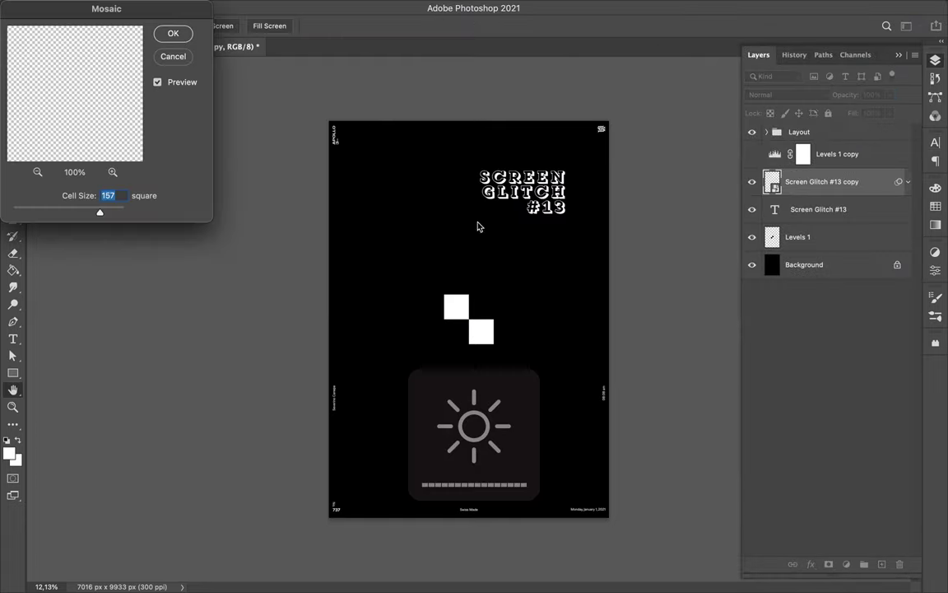
click(186, 35)
click(908, 182)
Step: Add large '2021' text at the lower left
key(t)
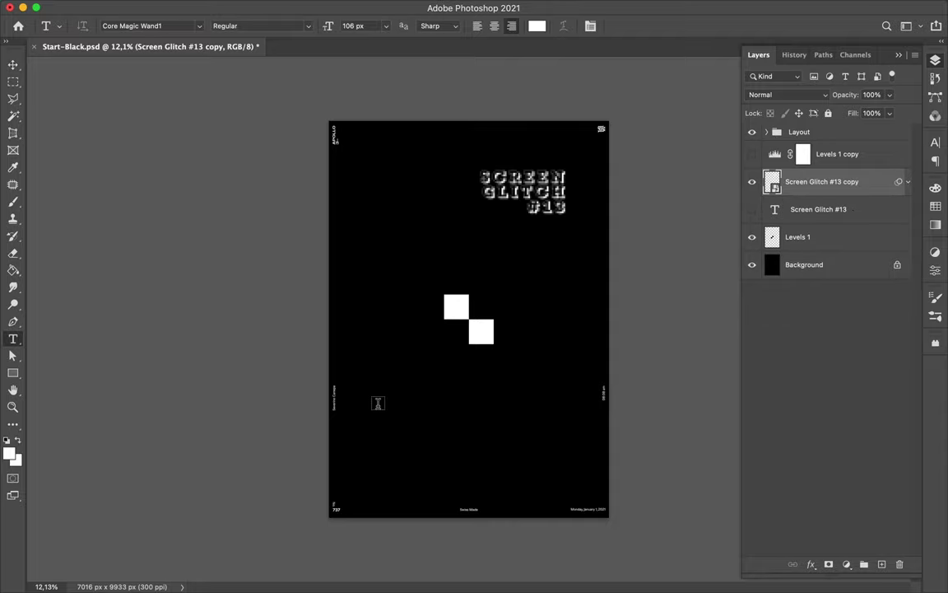
click(370, 412)
text(2021)
key(ctrl+Return)
key(ctrl+t)
key(Return)
click(935, 142)
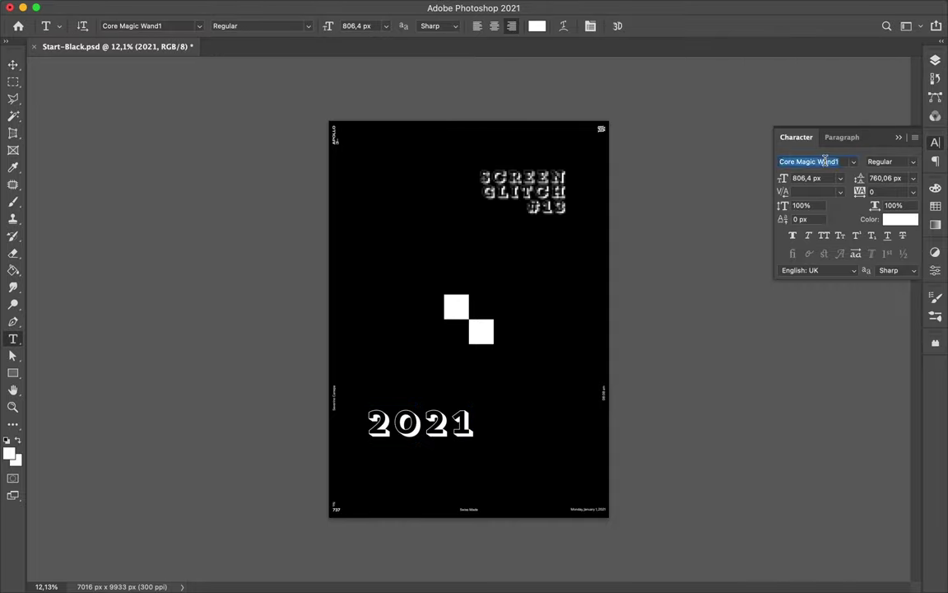
Step: Set the 2021 text in Input Serif Regular
text(Input)
click(743, 302)
key(F7)
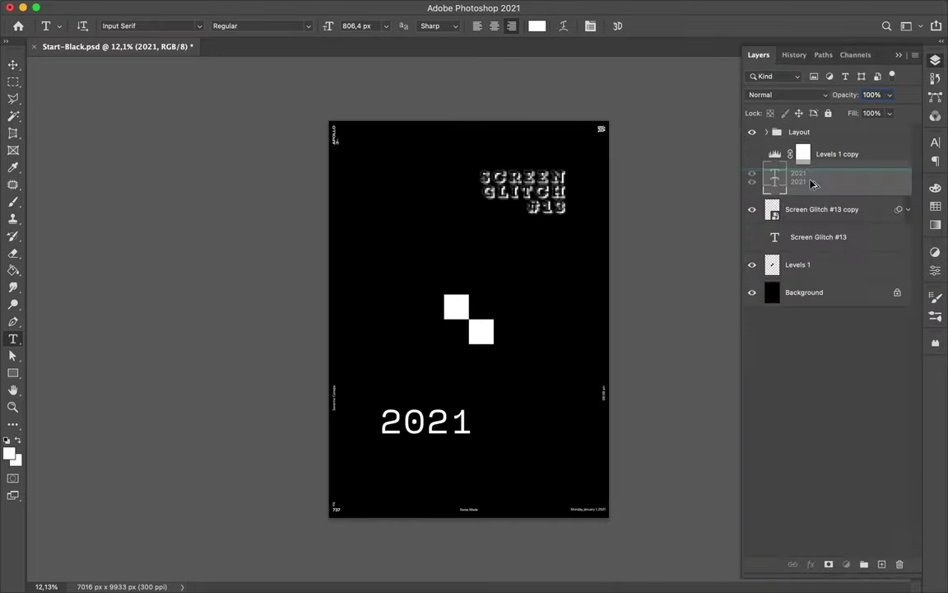
Step: Duplicate 2021, hide the original, and apply Mosaic to the smart-object copy
key(ctrl+j)
click(751, 209)
click(308, 7)
click(337, 100)
key(Return)
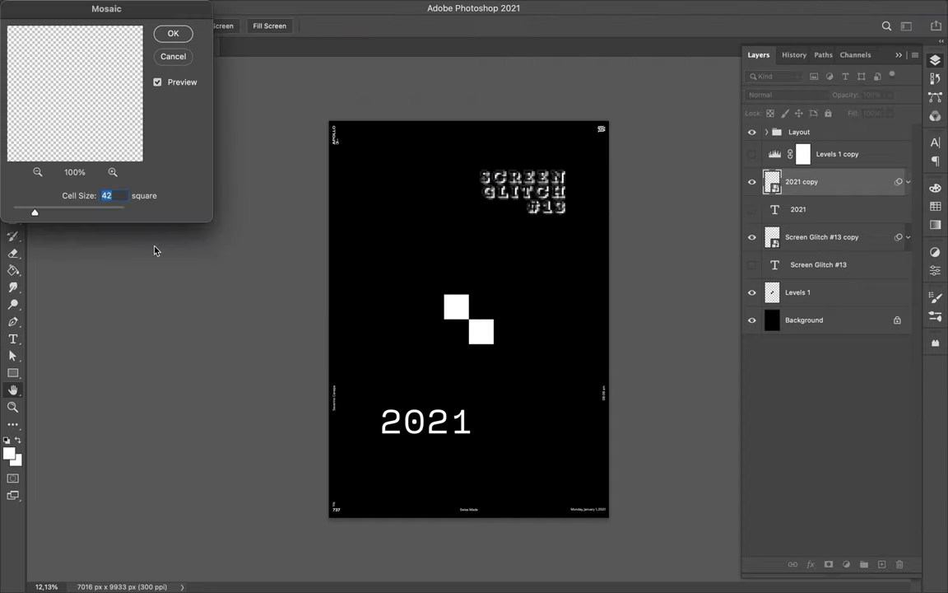
click(181, 37)
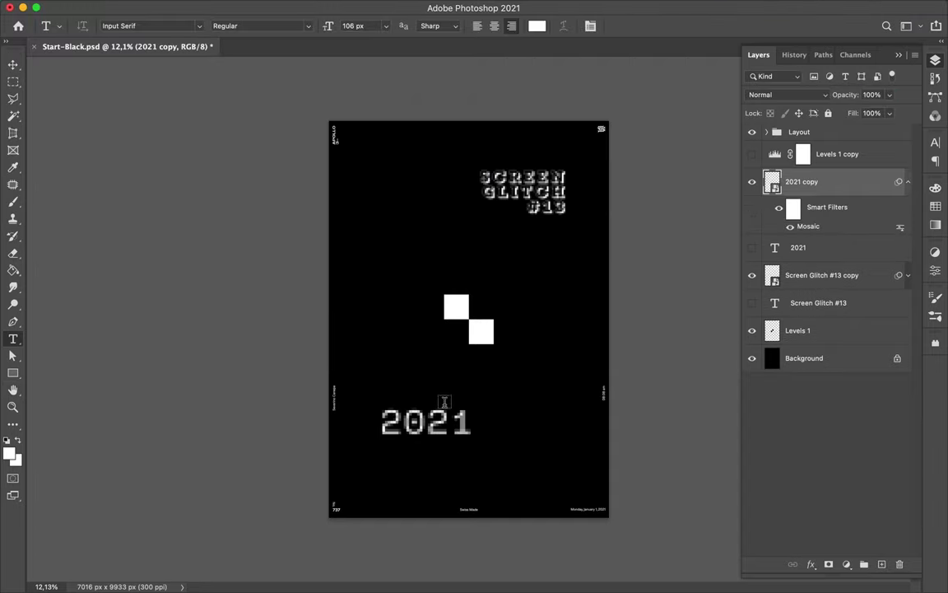
Step: Stack shifted mosaic copies of 2021 above and below, and duplicate the white squares
key(v)
drag(442, 396, 414, 426)
key(ctrl+t)
key(Return)
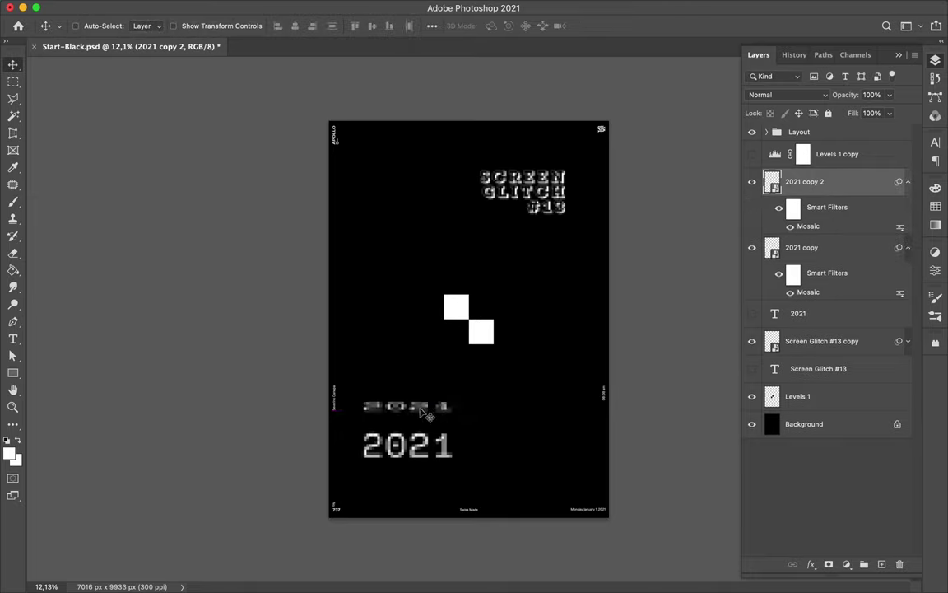
drag(431, 425, 452, 471)
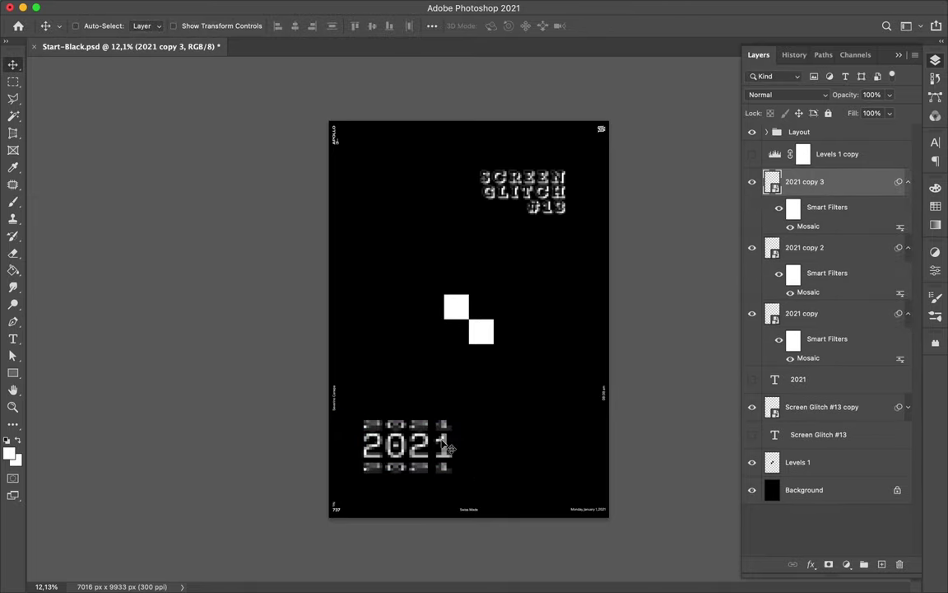
mouse_move(475, 335)
mouse_down()
mouse_move(423, 381)
mouse_move(527, 272)
mouse_up()
click(308, 7)
mouse_move(312, 177)
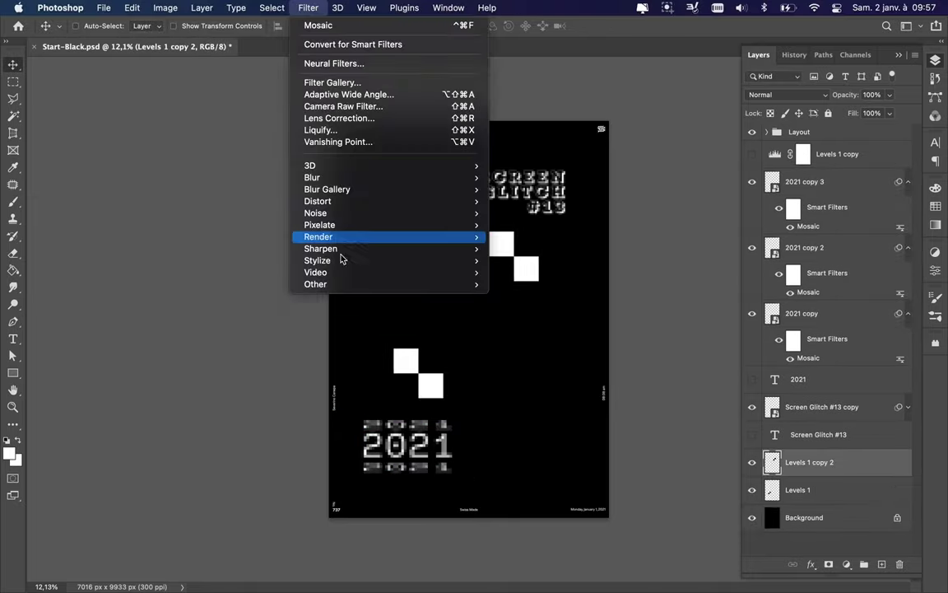
Step: Apply Gaussian Blur, then Mosaic, to the white squares copy
click(531, 225)
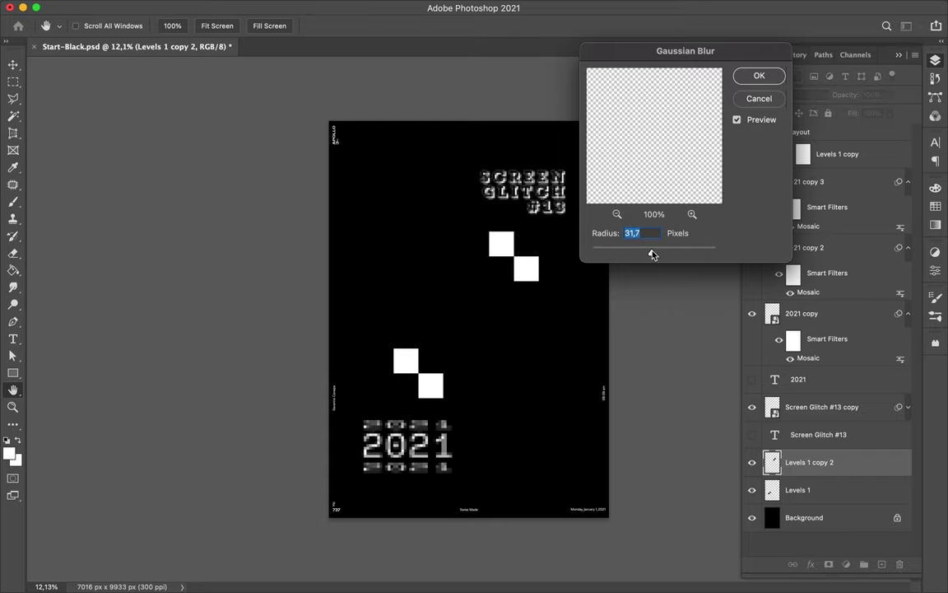
key(Return)
click(307, 8)
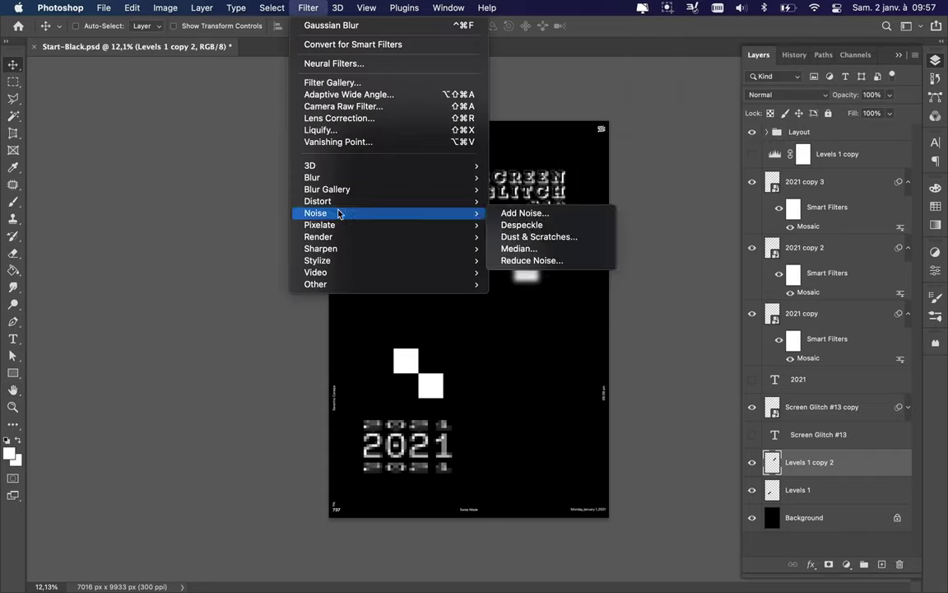
click(529, 286)
key(Return)
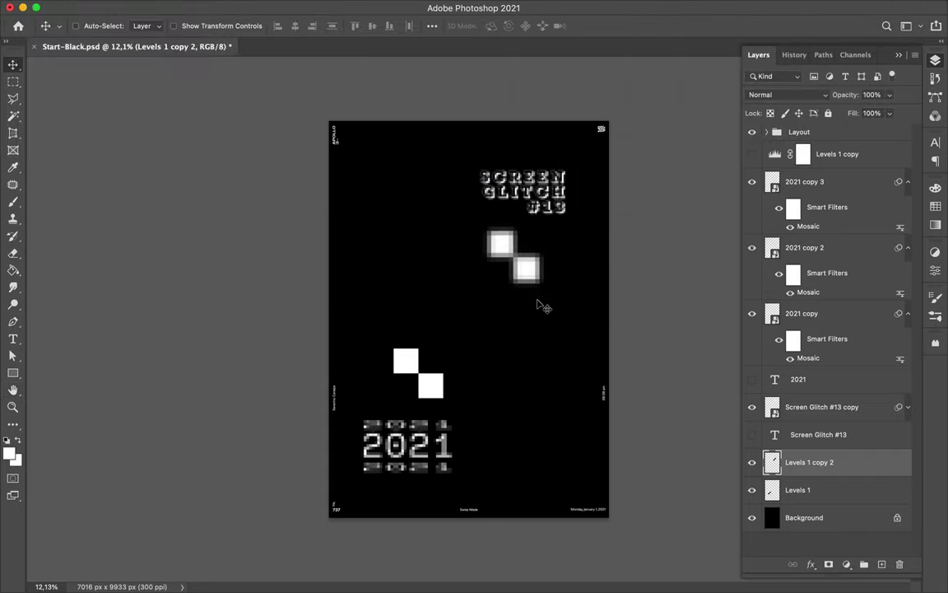
Step: Choose a soft round brush and add a new layer for blue strokes
key(alt+comma)
key(b)
click(82, 26)
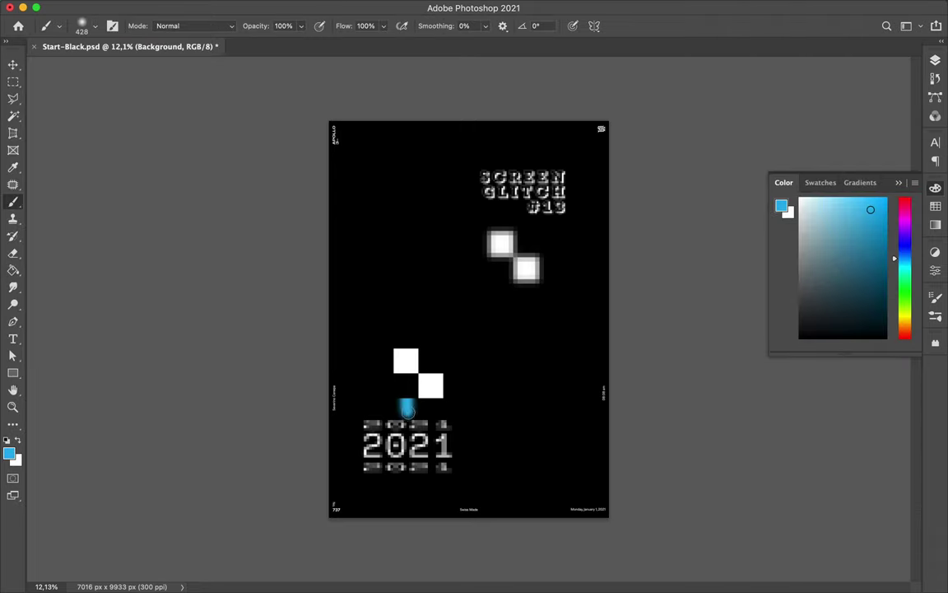
click(880, 565)
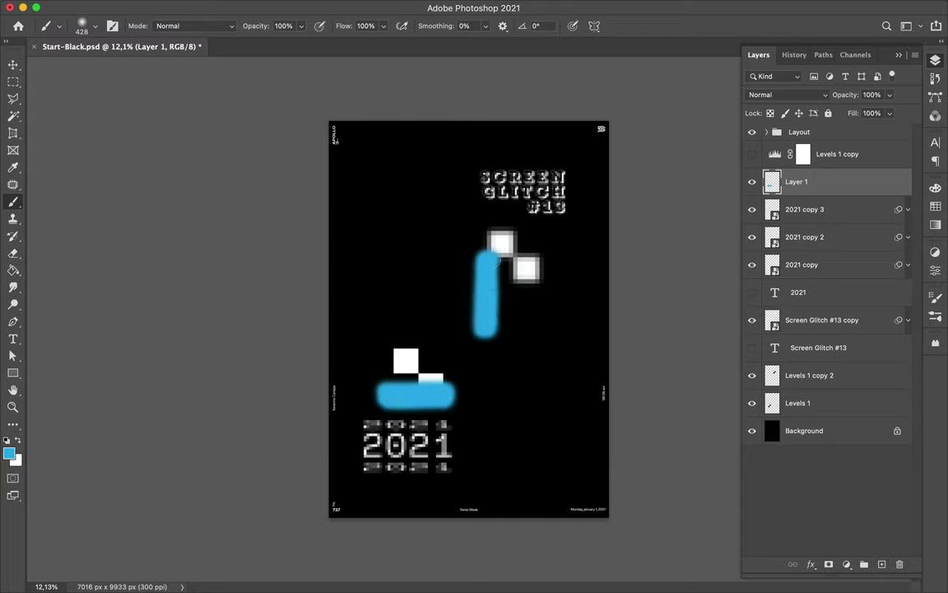
Step: Gaussian-blur and mosaic the painted blue strokes
click(338, 8)
click(518, 227)
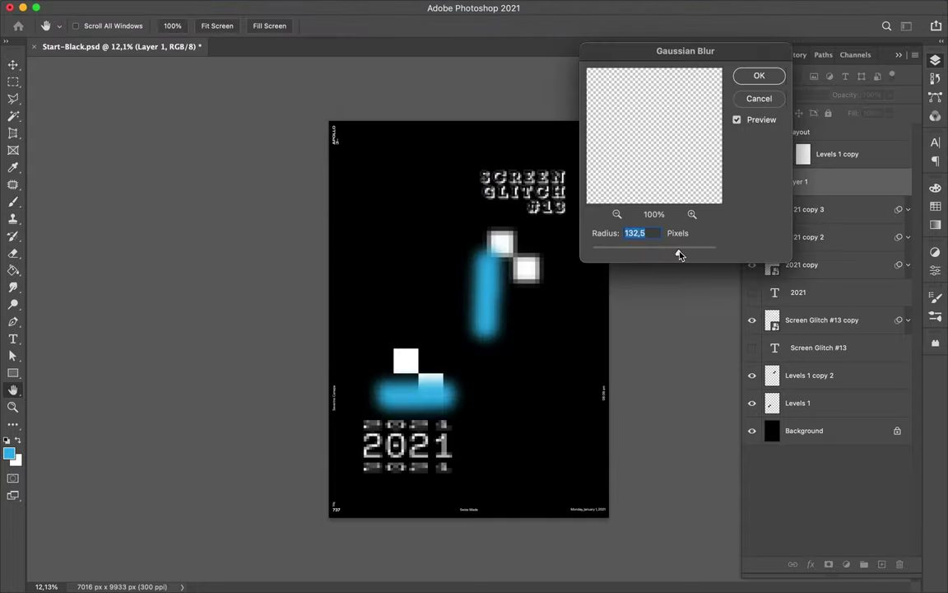
click(759, 76)
click(308, 7)
click(510, 285)
click(172, 34)
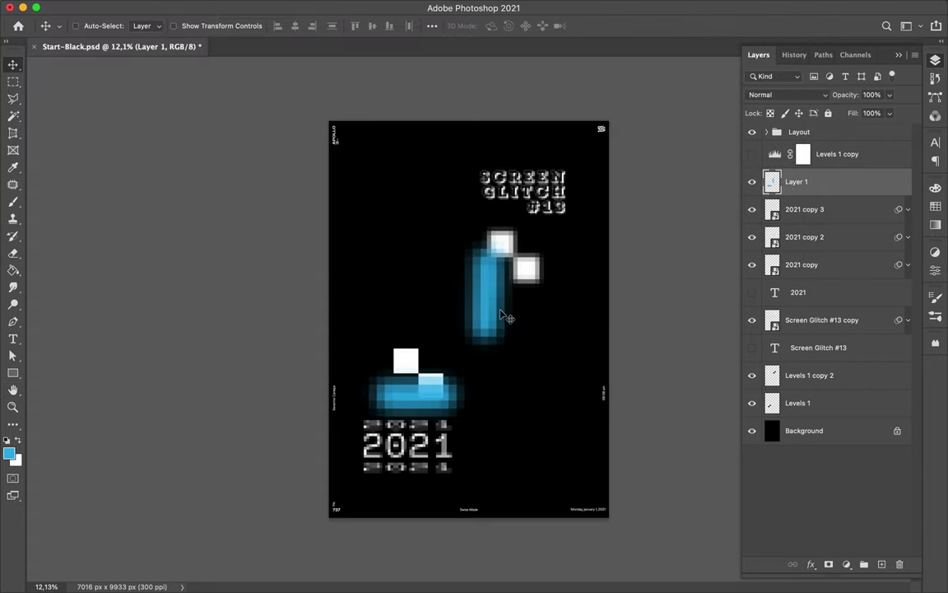
Step: Apply Mosaic with cell size 200 to the original white squares layer
ctrl+click(493, 280)
click(364, 8)
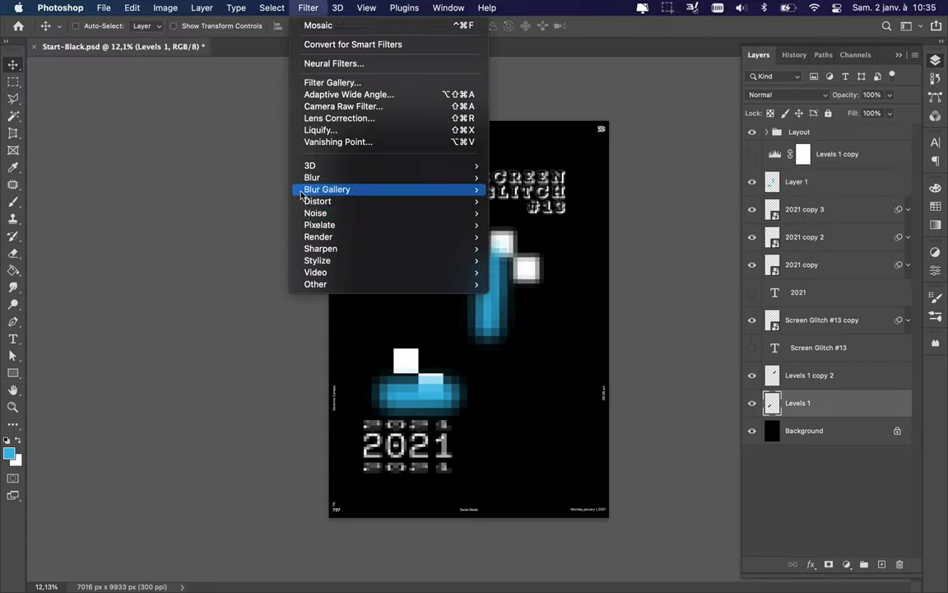
click(328, 27)
click(173, 34)
scroll(469, 337, up, 2)
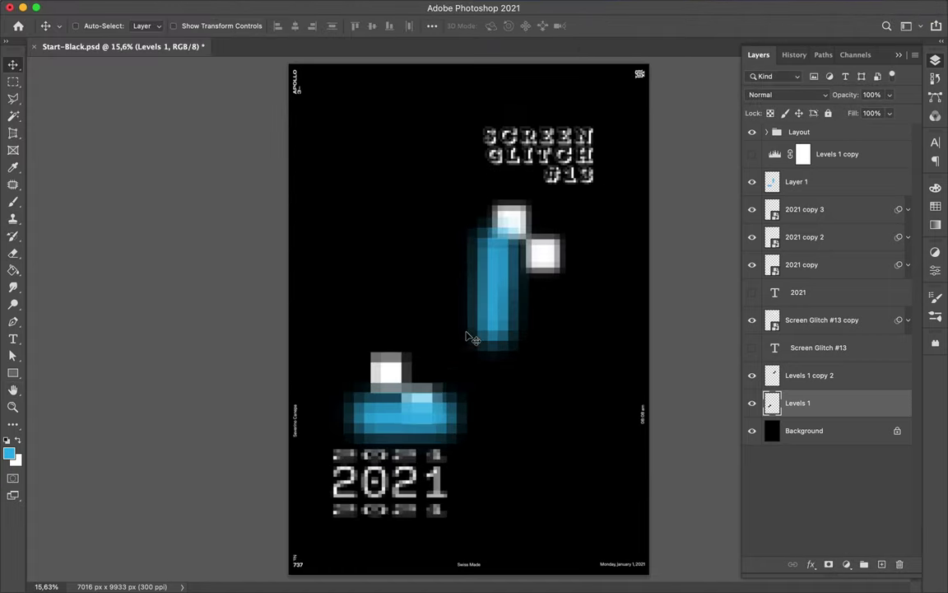
Step: Paint darker blue strokes on a new layer, then blur and mosaic them
key(b)
click(881, 565)
click(936, 206)
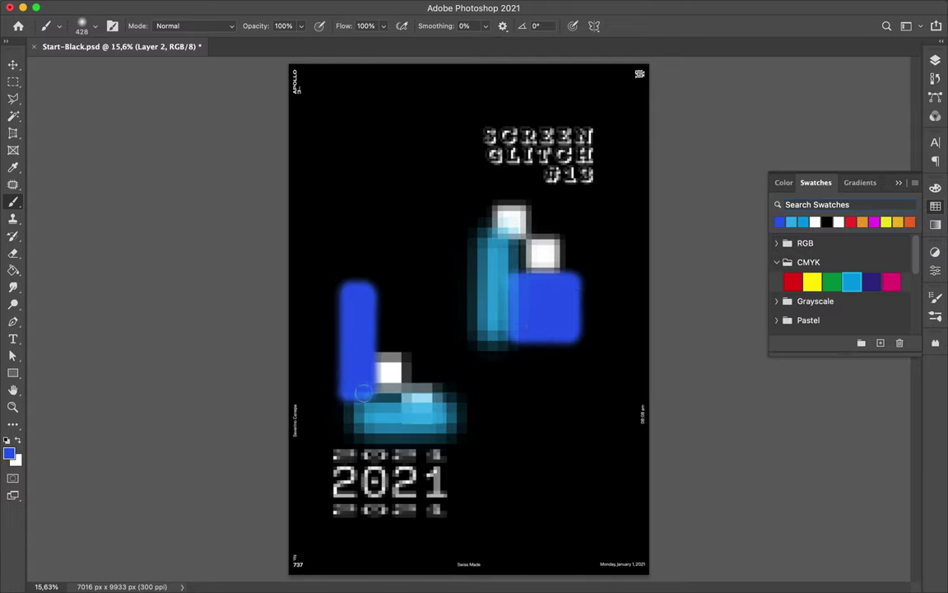
click(307, 8)
click(531, 218)
key(Return)
click(307, 8)
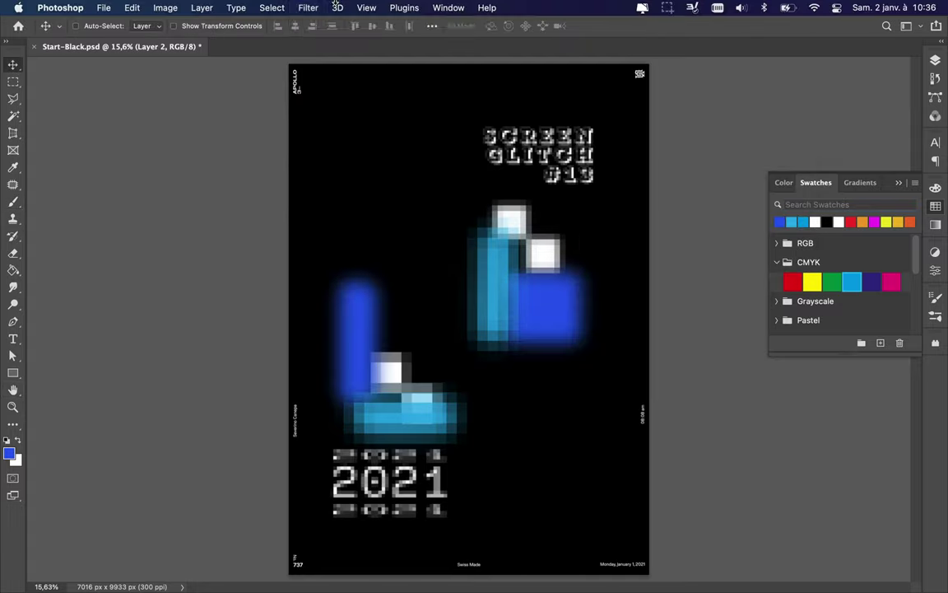
click(519, 270)
click(176, 34)
Step: Nudge the blue L shape up and place the checkerboard strip down the poster
key(v)
drag(363, 337, 363, 330)
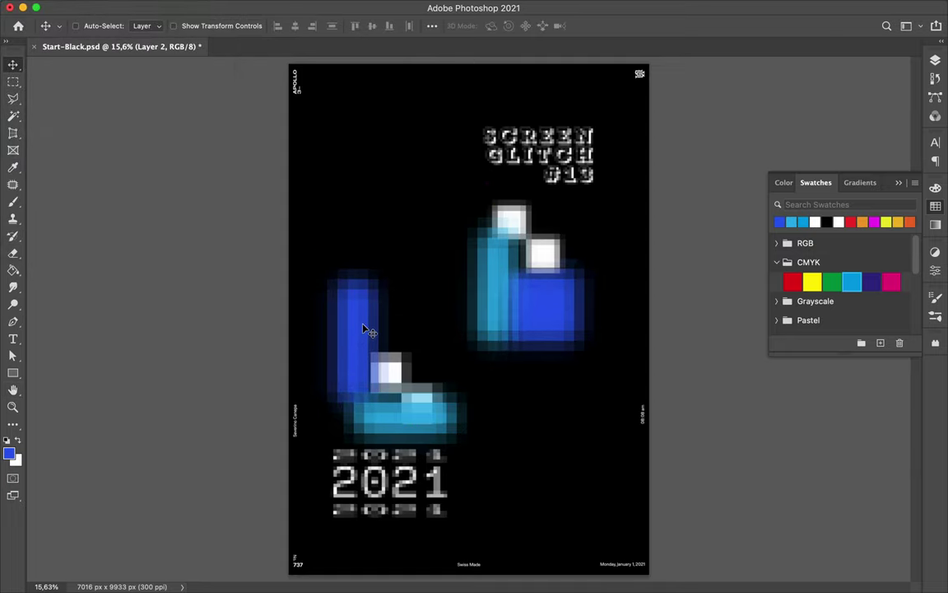
click(422, 568)
drag(494, 330, 484, 436)
Step: Merge the checkerboard strip and copy an upper section to a new layer
key(m)
key(F7)
key(ctrl+e)
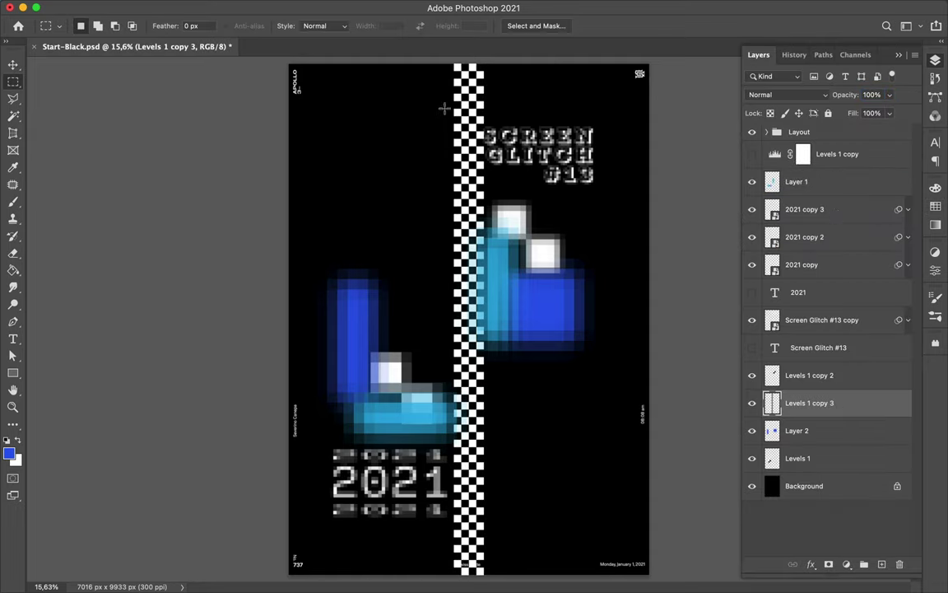
drag(496, 219, 497, 219)
key(ctrl+j)
key(v)
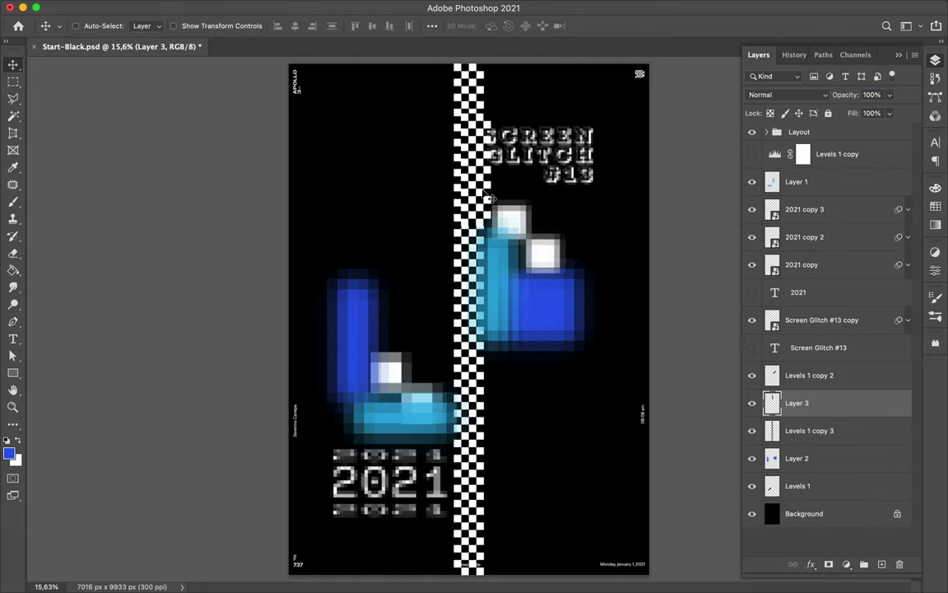
Step: Apply Gaussian Blur 14,8 and Mosaic cell size 143 to the strip piece
click(339, 8)
click(529, 240)
drag(682, 252, 645, 254)
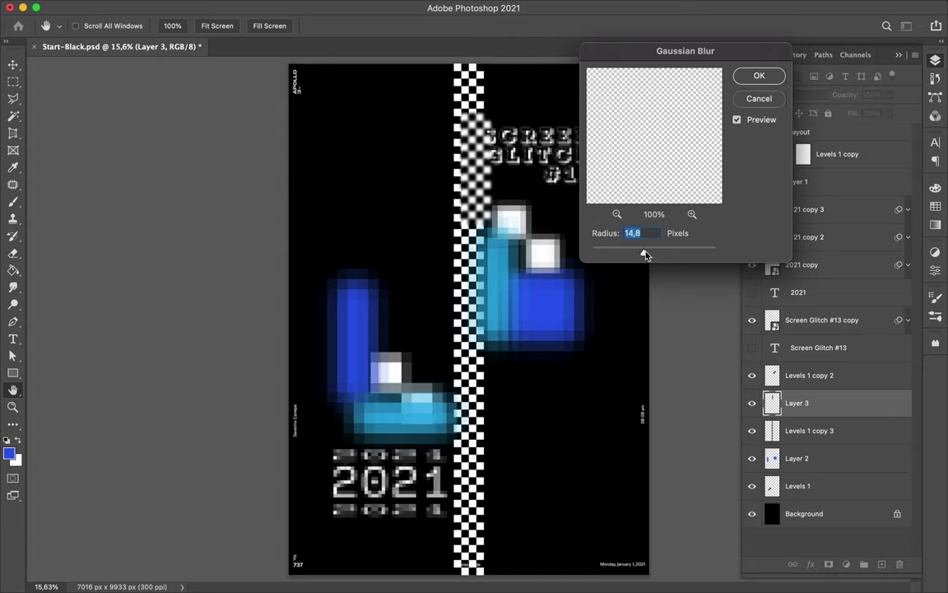
key(Return)
click(309, 7)
click(519, 275)
drag(127, 211, 95, 214)
click(172, 33)
Step: Rotate a strip-piece copy onto the blue block below Layer 2, then copy Illustrator's battery icon
key(ctrl+t)
mouse_move(445, 157)
mouse_down()
mouse_move(539, 338)
mouse_move(494, 352)
mouse_up()
key(Return)
drag(823, 403, 823, 473)
mouse_move(535, 346)
mouse_down()
mouse_move(568, 359)
mouse_move(582, 352)
mouse_up()
drag(440, 179, 451, 206)
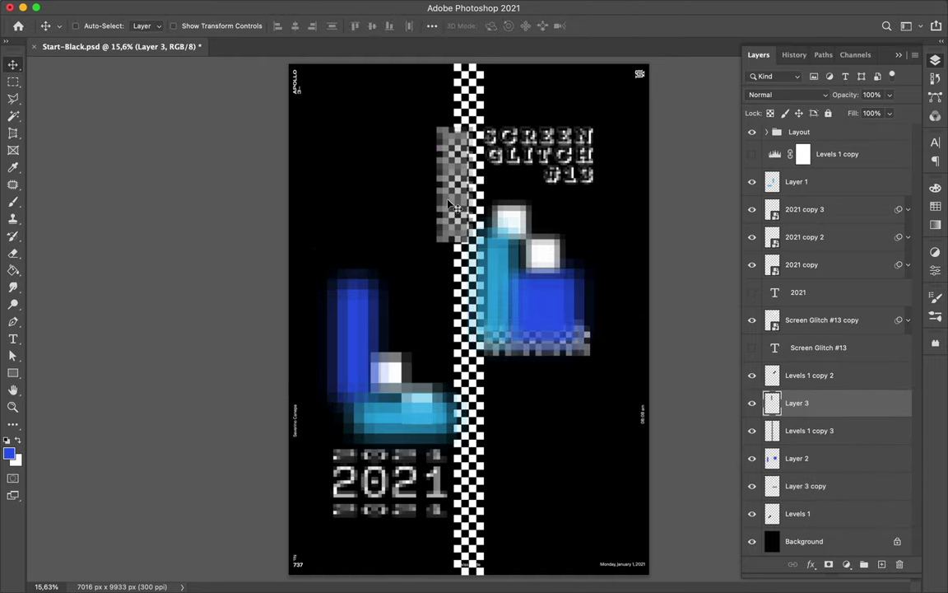
key(super+Tab)
key(super+c)
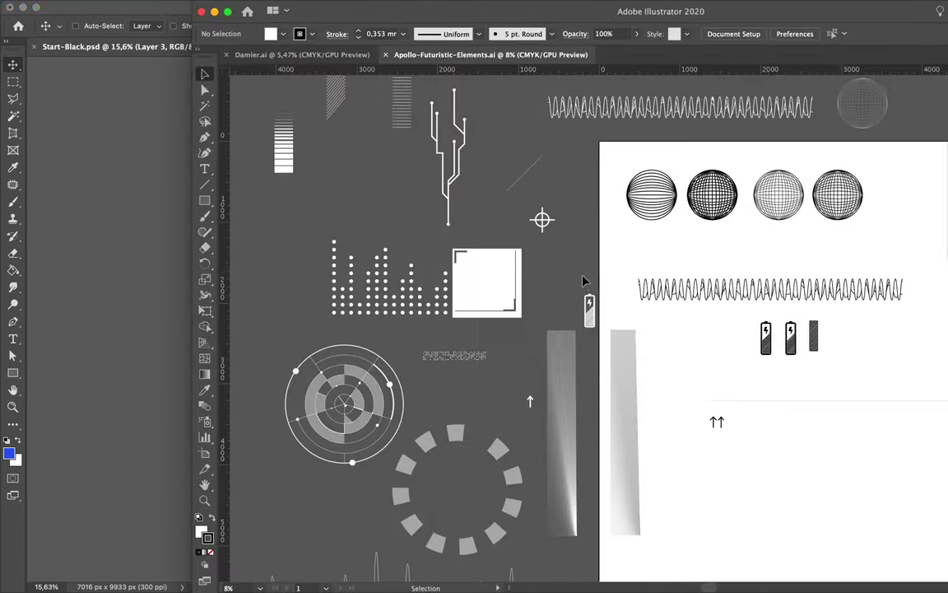
Step: Paste the battery into the poster and apply Mosaic with cell size 77
key(super+Tab)
key(super+v)
drag(429, 327, 527, 422)
click(311, 7)
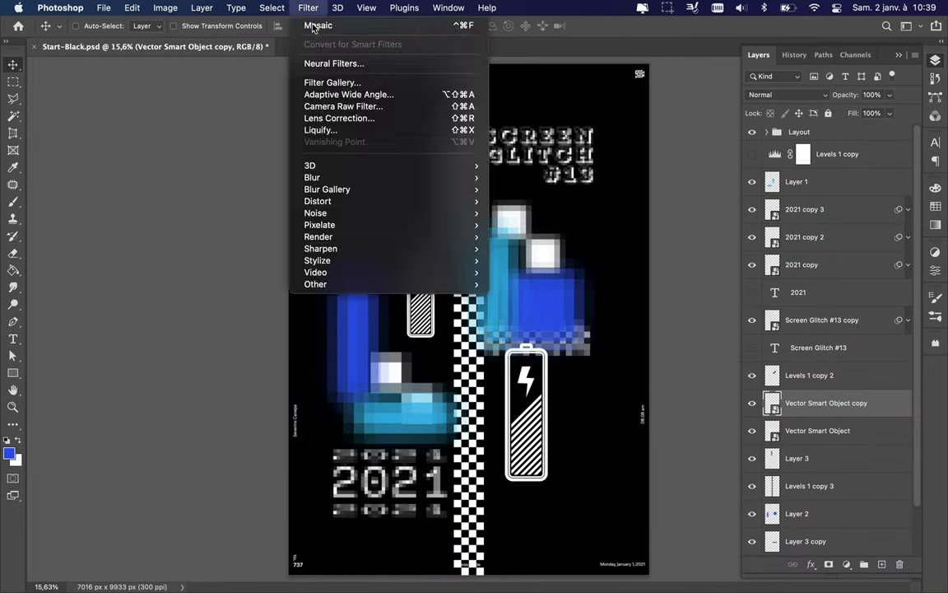
click(318, 25)
drag(81, 212, 55, 214)
key(Return)
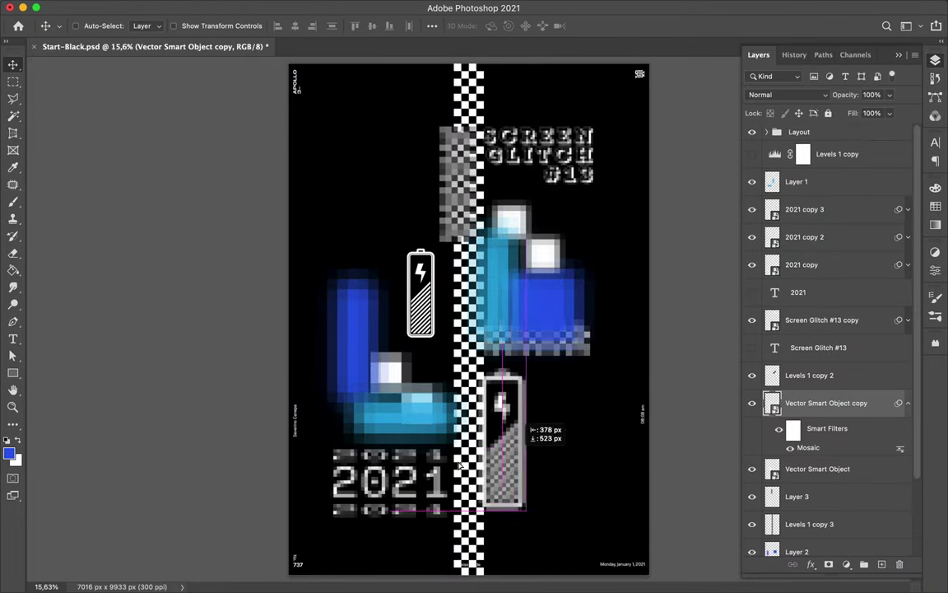
Step: Move the battery onto the left blue figure and restack it below Layer 2
drag(519, 411, 354, 370)
mouse_move(823, 403)
mouse_down()
mouse_move(815, 403)
mouse_move(815, 473)
mouse_up()
drag(362, 375, 356, 377)
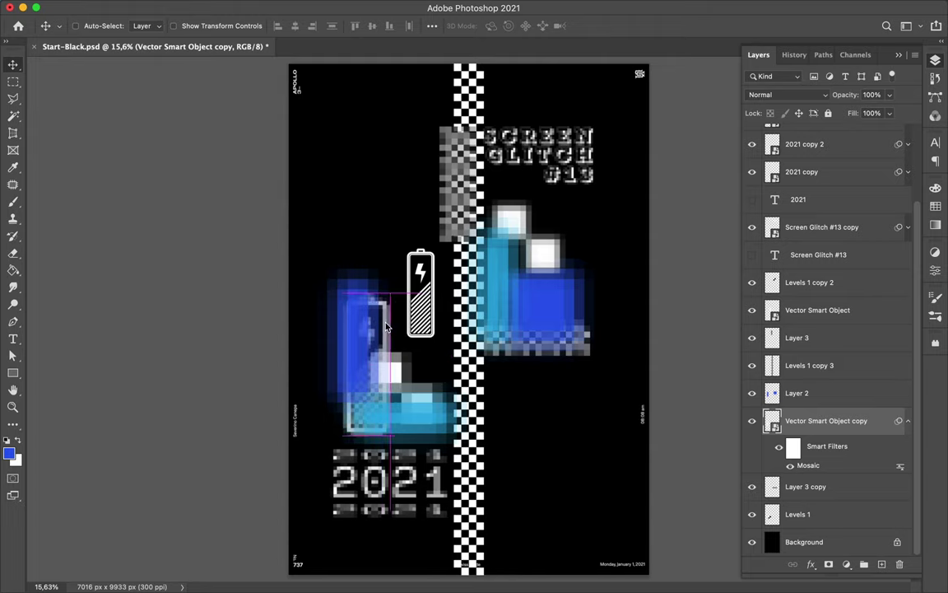
key(alt+comma)
click(716, 311)
click(717, 337)
Step: Paste a crosshair from Illustrator, mosaic it, and place it beside 2021
click(377, 572)
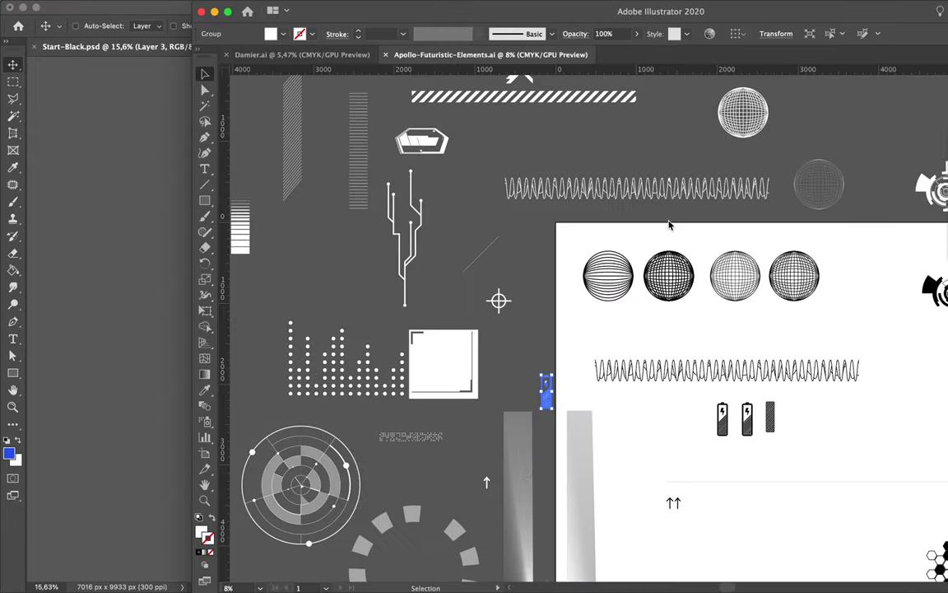
scroll(669, 224, down, 2)
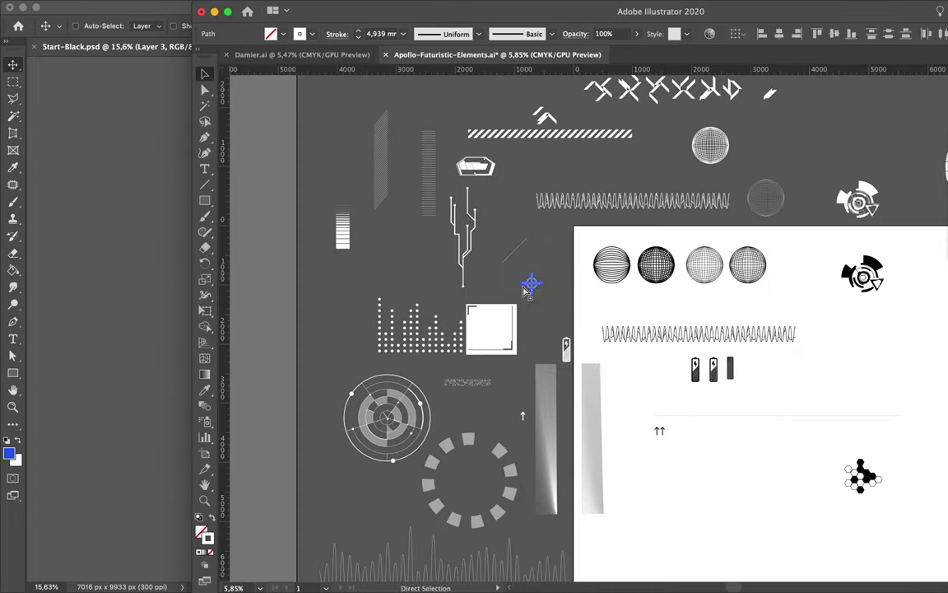
key(super+Tab)
key(super+v)
click(308, 7)
click(325, 27)
click(182, 38)
drag(424, 295, 326, 438)
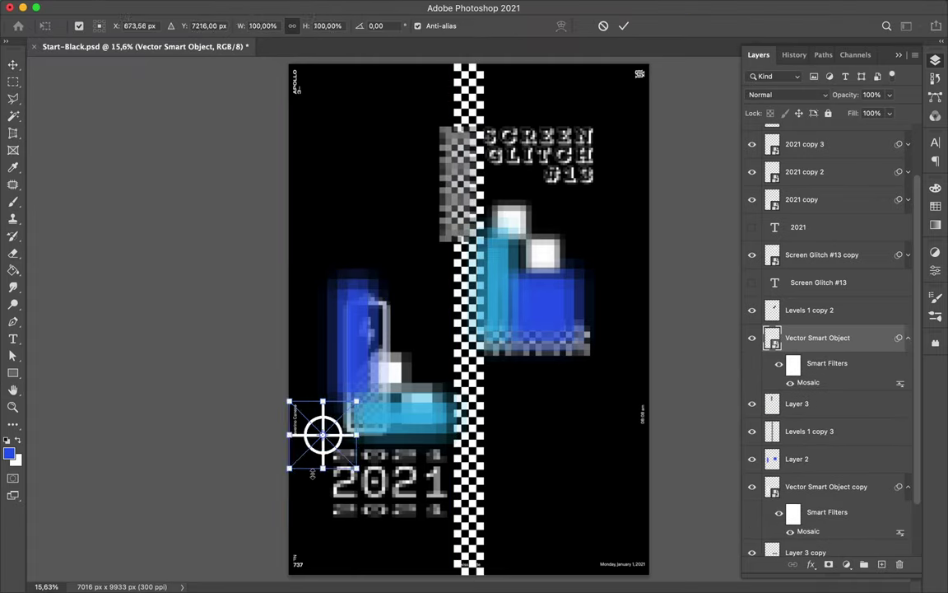
Step: Paste a second crosshair near the title and apply the same mosaic
key(super+Tab)
key(super+Tab)
key(super+v)
mouse_move(459, 329)
mouse_down()
mouse_move(412, 226)
mouse_move(586, 217)
mouse_up()
key(ctrl+alt+f)
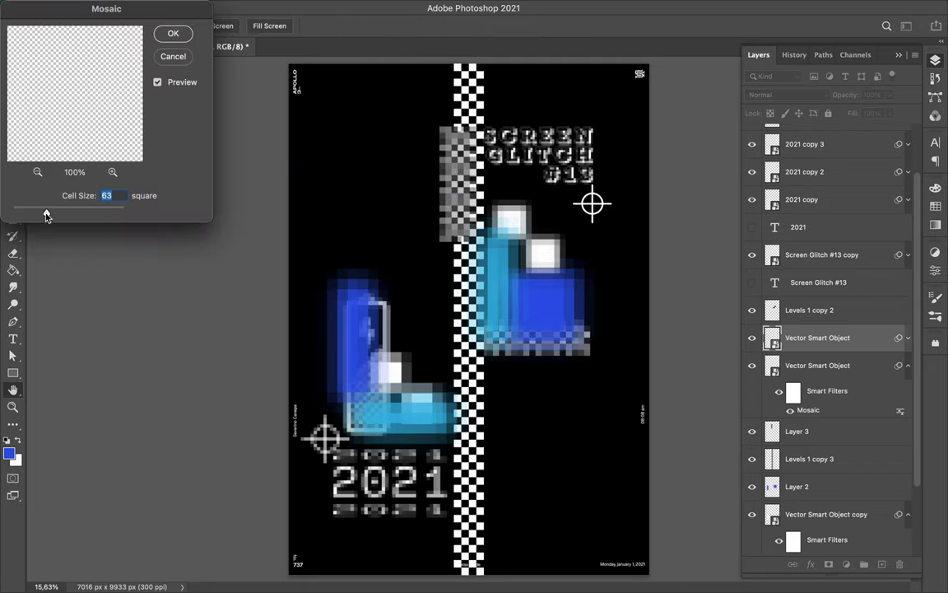
key(Return)
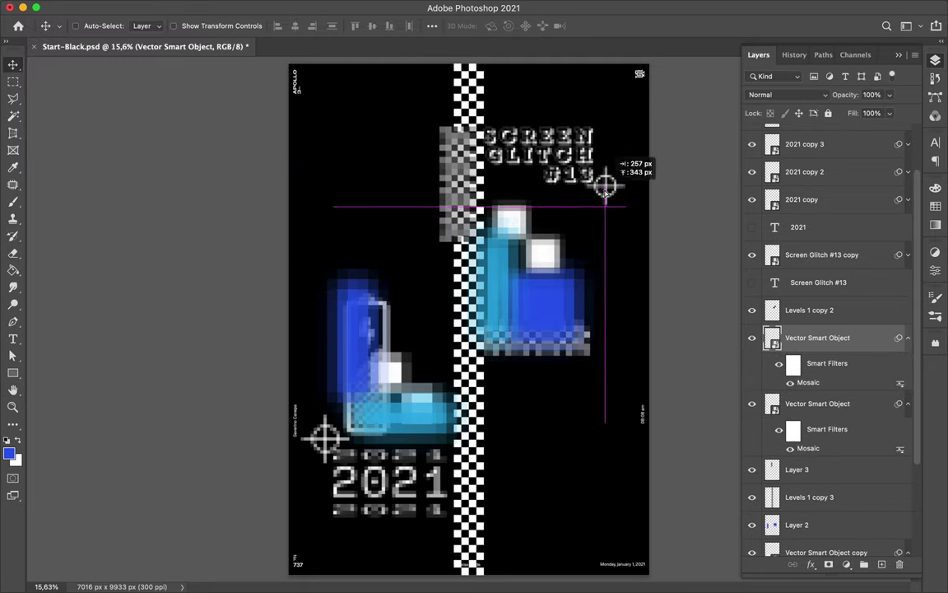
key(m)
click(393, 571)
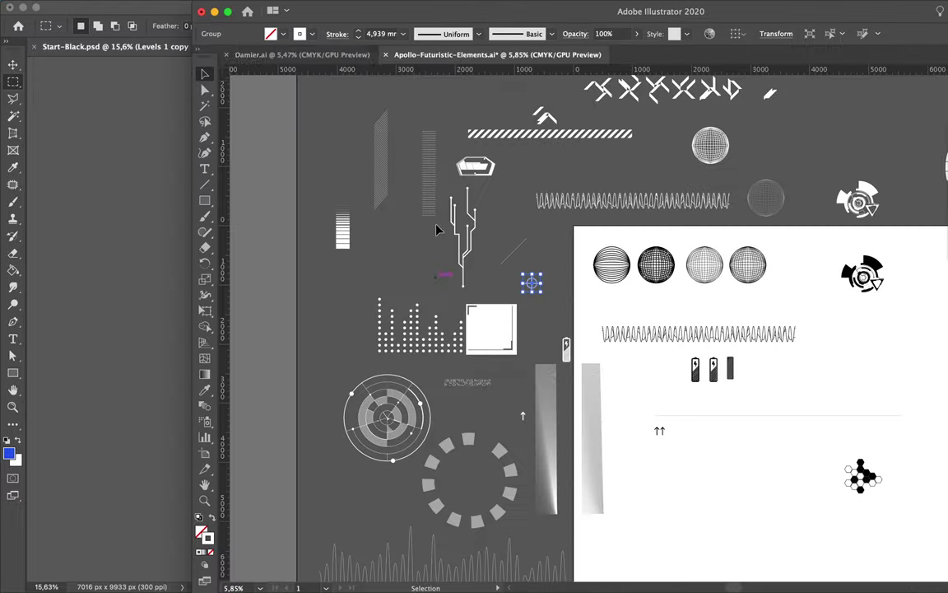
Step: Paste the checkerboard, merge it, shrink it to 34.2% low-centre, and move it above Background
key(ctrl+Tab)
key(super+Tab)
click(803, 535)
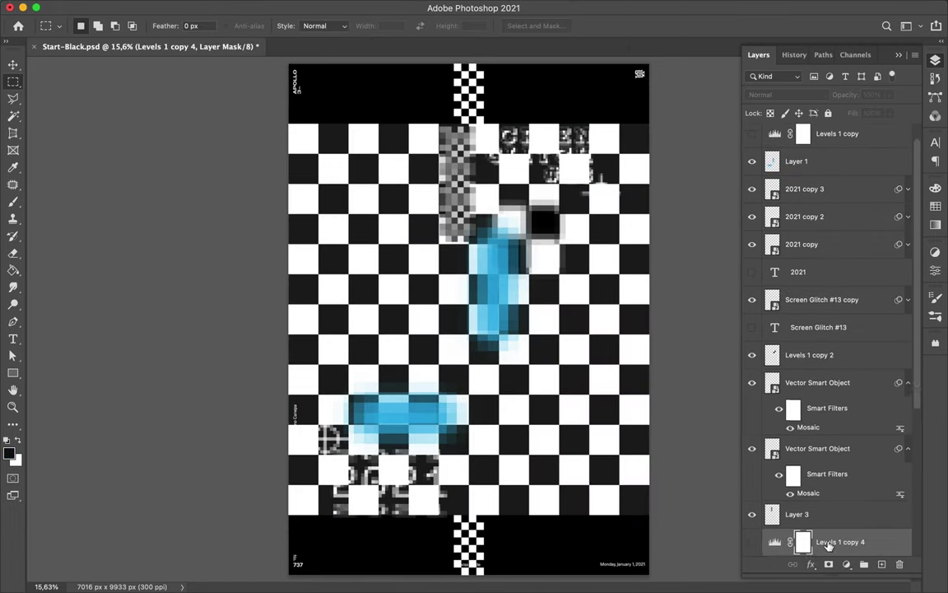
scroll(755, 479, down, 1)
shift+click(756, 492)
key(ctrl+e)
key(ctrl+t)
drag(648, 574, 411, 238)
drag(354, 157, 501, 443)
key(Return)
key(v)
key(ctrl+shift+bracketleft)
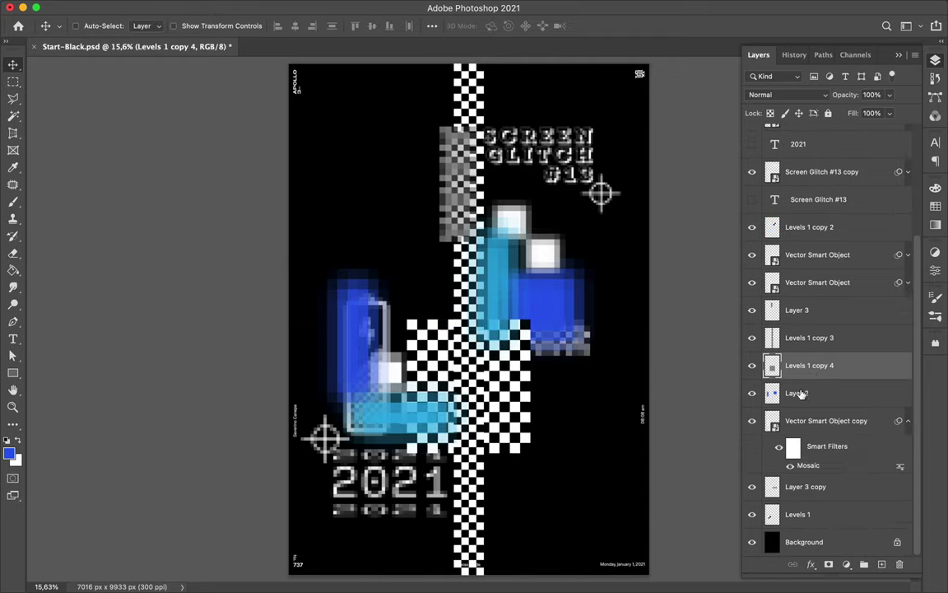
Step: Duplicate the checkerboard, pixelate the copy with Mosaic, and place it behind the left figure
key(ctrl+j)
click(309, 8)
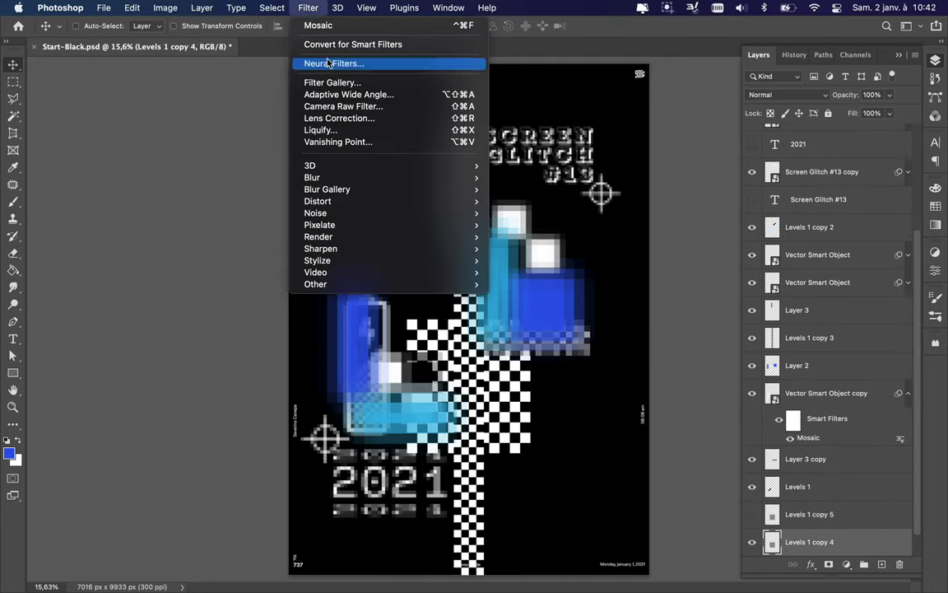
click(321, 26)
click(313, 8)
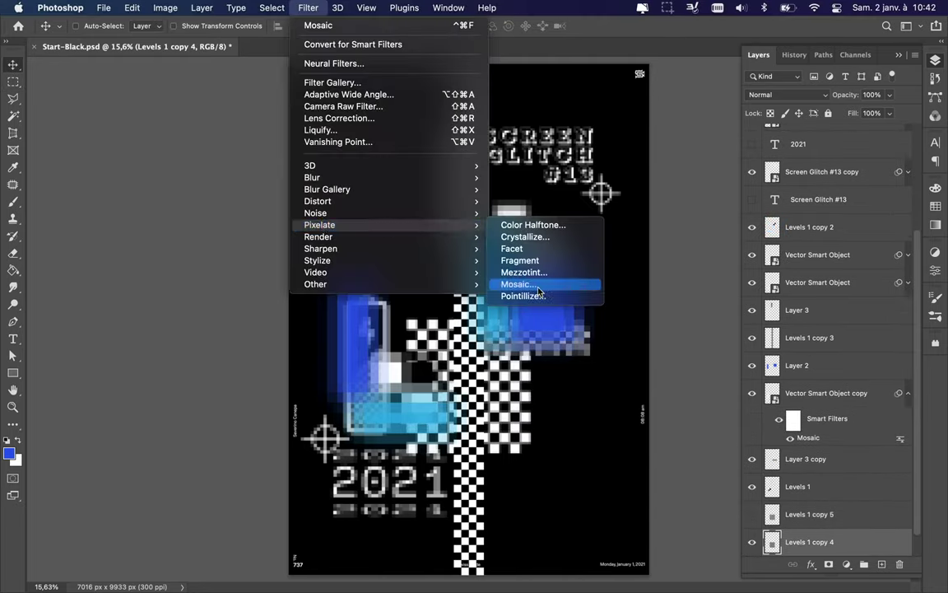
click(514, 282)
click(173, 33)
drag(400, 307, 416, 326)
Step: Add a 'Second Poster of the Year' caption under the title in Hydrophilia Iced
key(t)
click(354, 214)
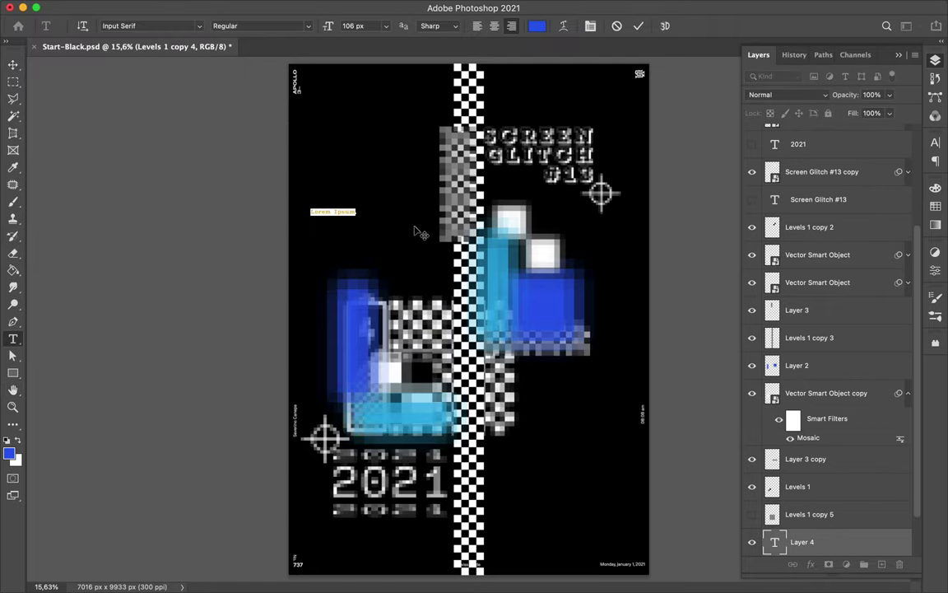
key(ctrl+Return)
key(v)
drag(415, 232, 571, 204)
drag(803, 542, 843, 123)
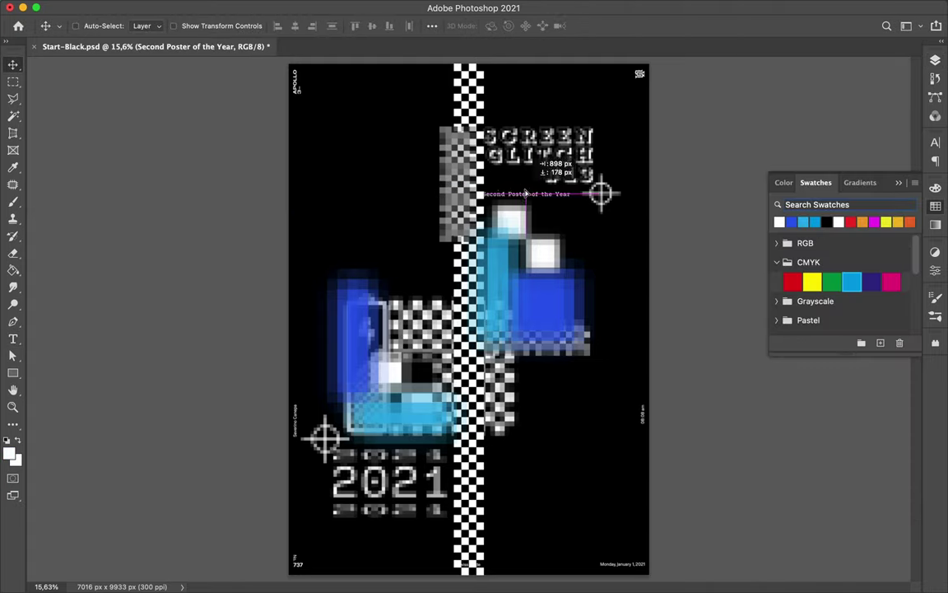
click(934, 142)
click(815, 161)
text(hydro)
click(695, 202)
scroll(514, 310, up, 3)
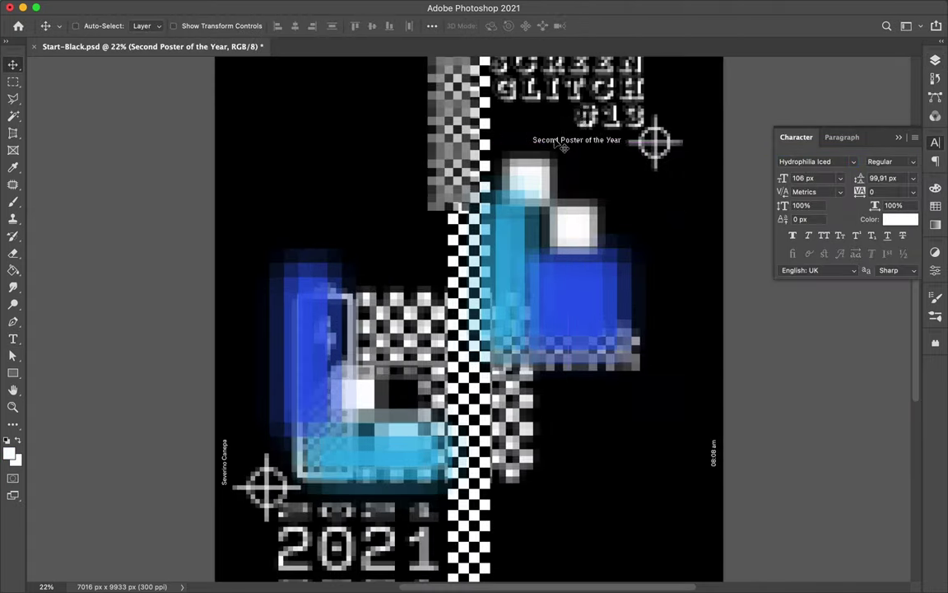
Step: Enlarge the caption slightly, then rasterize it and apply the Mosaic filter
key(ctrl+t)
drag(596, 144, 619, 145)
key(Return)
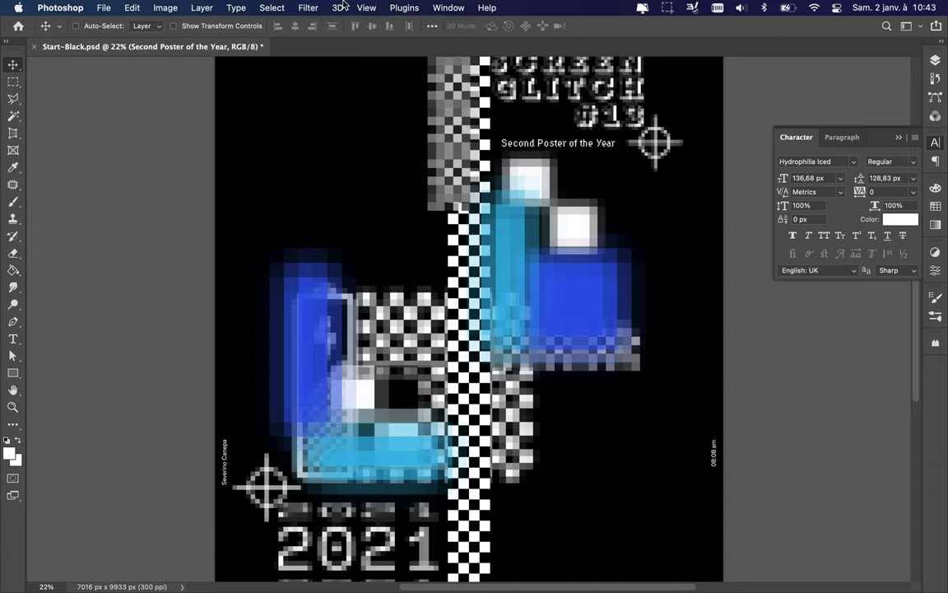
click(311, 8)
click(527, 297)
key(Return)
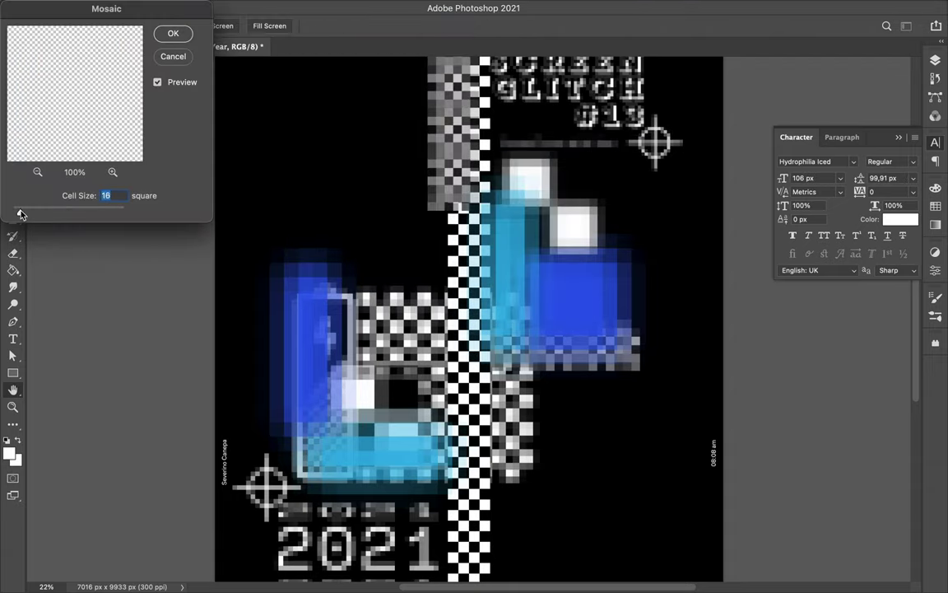
key(Return)
scroll(483, 190, down, 2)
key(F7)
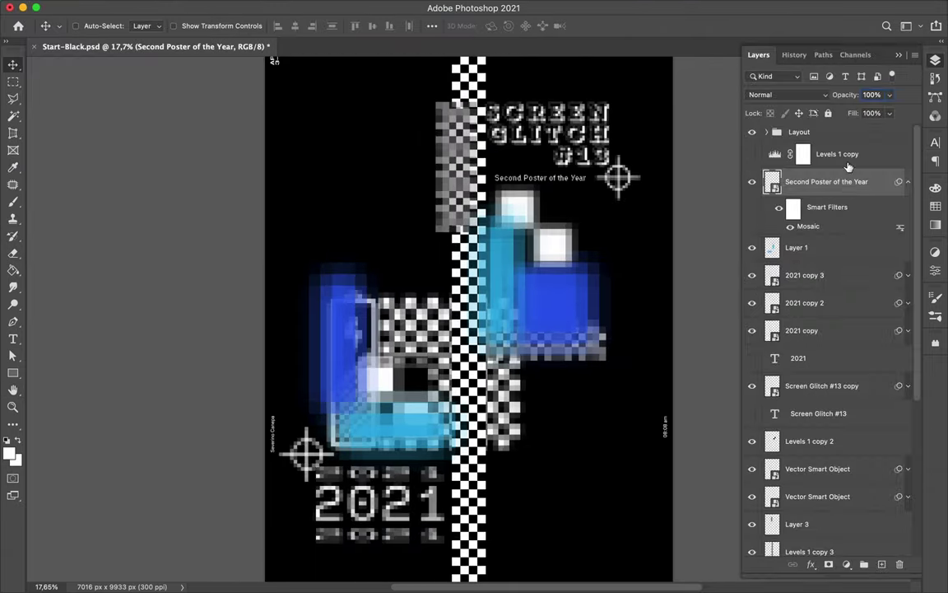
click(882, 564)
Step: Paint bright teal brush strokes near the title
key(b)
key(F6)
click(904, 266)
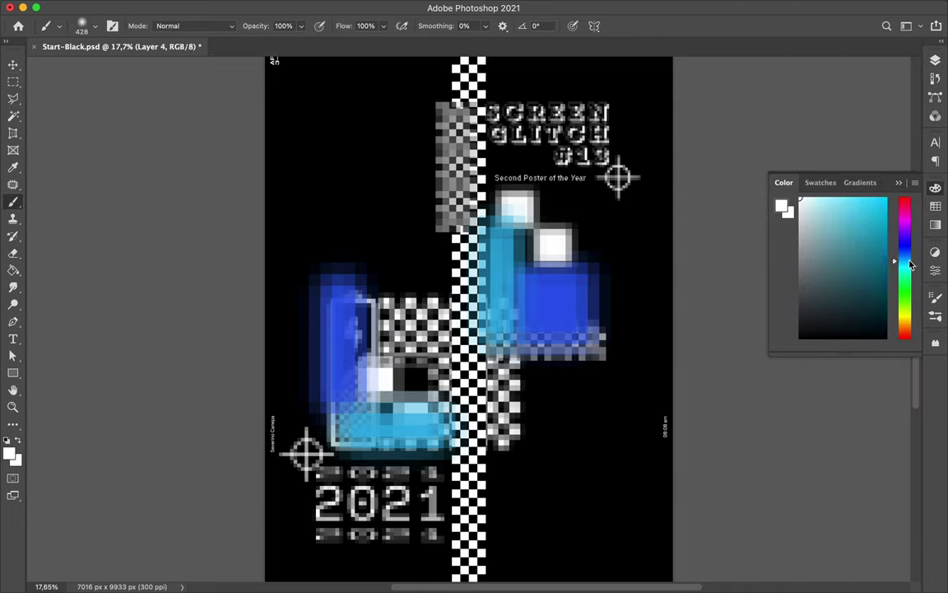
click(875, 214)
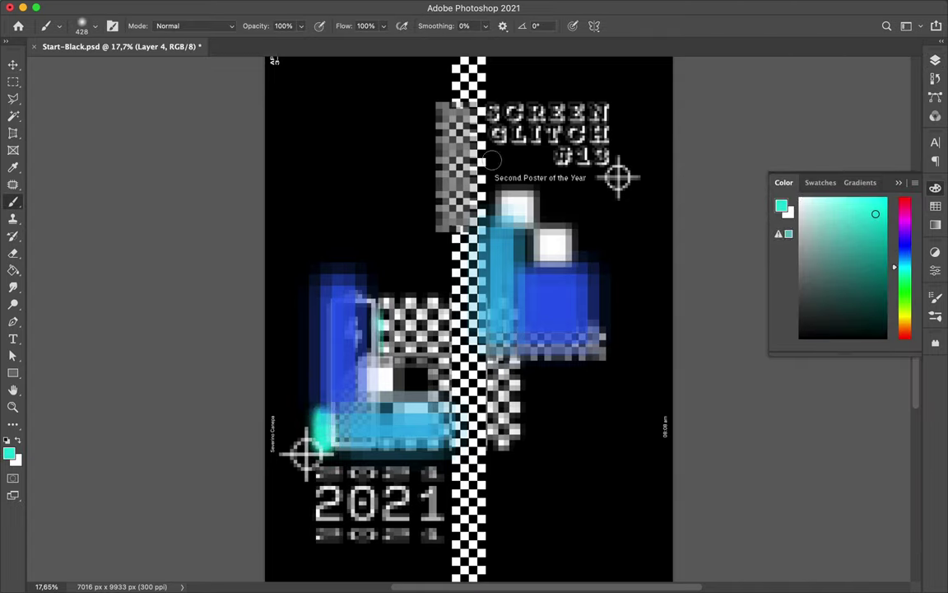
drag(497, 161, 536, 158)
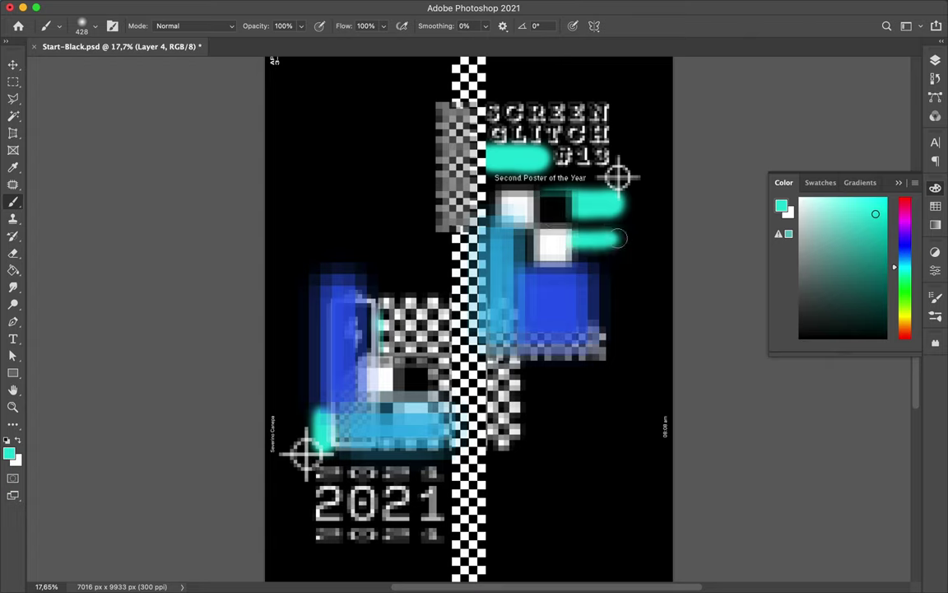
Step: Blur the teal strokes with Gaussian Blur, then pixelate them with Mosaic
key(v)
key(F7)
click(331, 8)
click(535, 226)
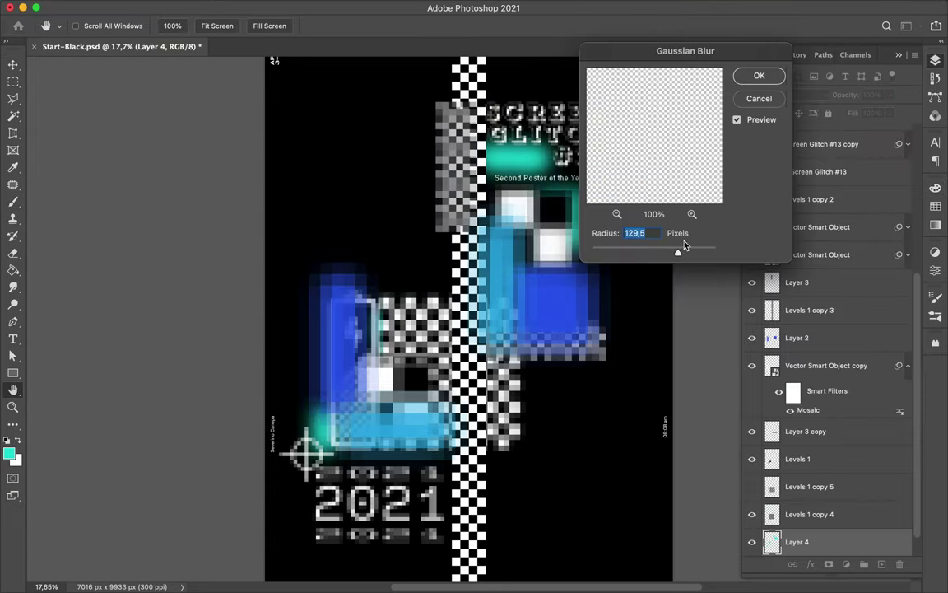
click(759, 75)
click(336, 7)
click(529, 451)
click(556, 181)
click(336, 7)
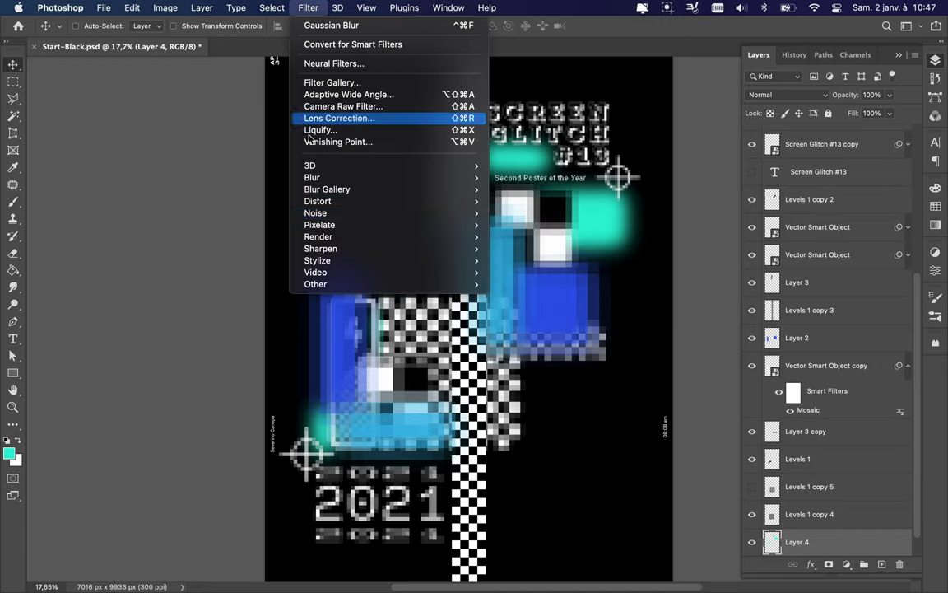
click(519, 355)
key(Return)
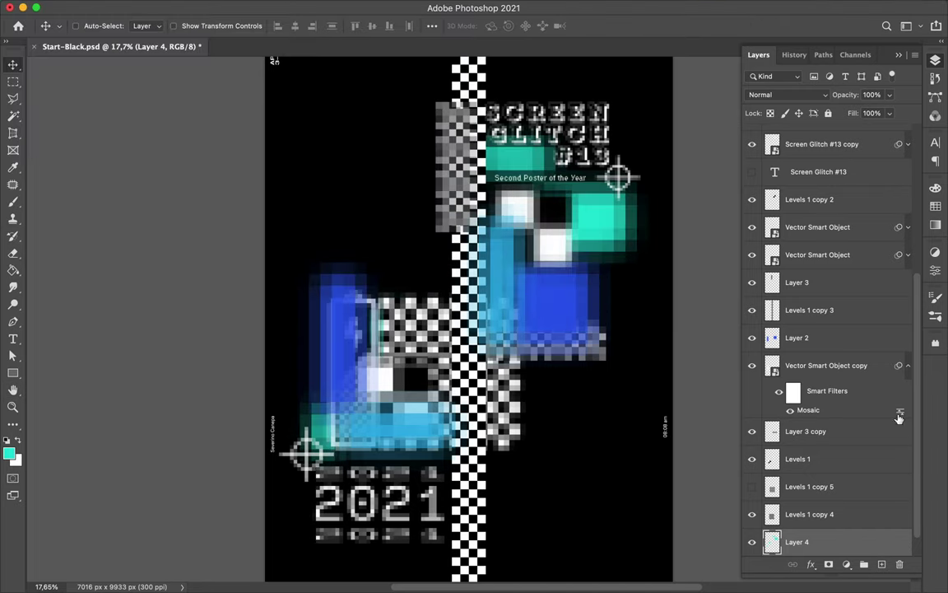
Step: Raise the teal layer, copy a white block down-left, and draw a rectangle beside the checkerboard
drag(797, 542, 803, 157)
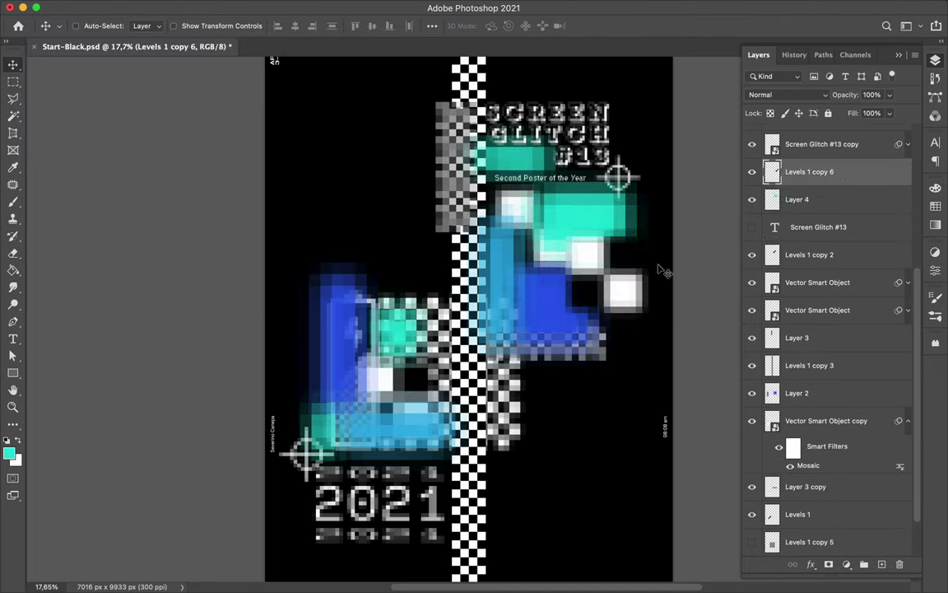
mouse_move(513, 212)
mouse_down()
mouse_move(466, 284)
mouse_move(459, 249)
mouse_up()
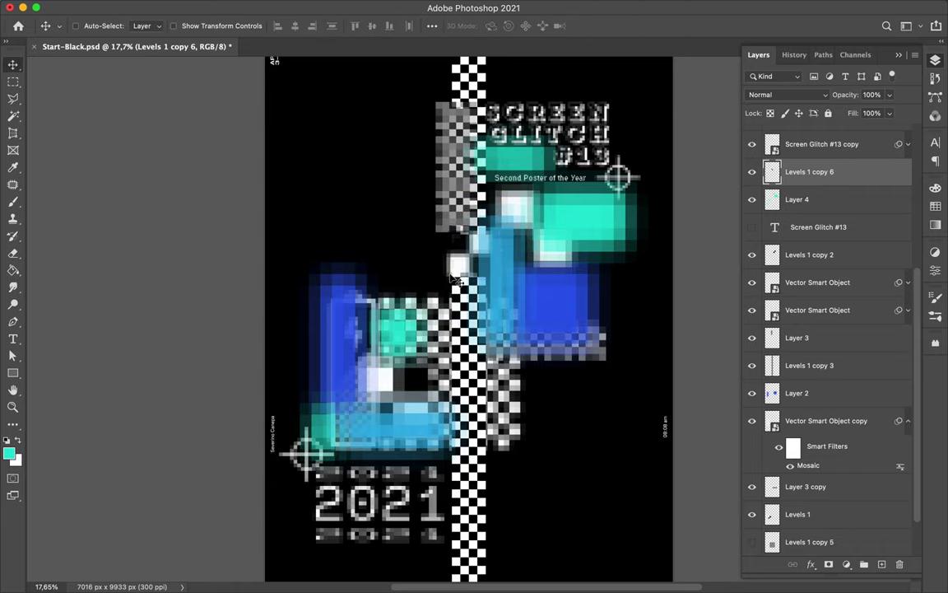
key(u)
drag(377, 241, 434, 261)
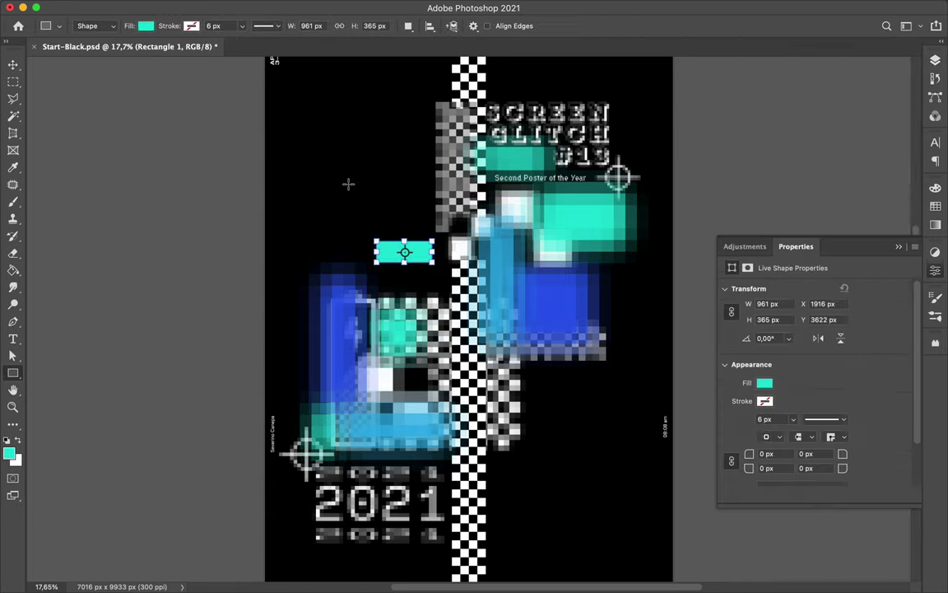
Step: Give the rectangle a black fill and a 46 px white outline
click(144, 26)
click(191, 25)
key(a)
click(264, 25)
text(46)
key(Return)
Step: Convert the rectangle to a smart object and pixelate it with Mosaic
key(v)
click(308, 7)
click(318, 25)
click(308, 7)
click(317, 26)
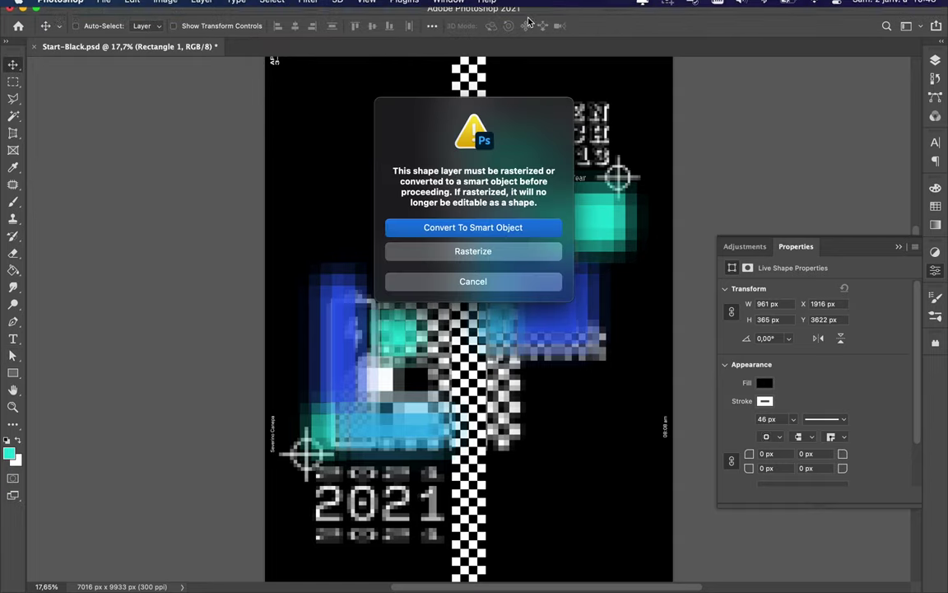
click(423, 225)
click(173, 33)
Step: Move the box onto the left figure and add rotated copies as a vertical bar and caption frame
drag(419, 257, 364, 392)
key(ctrl+t)
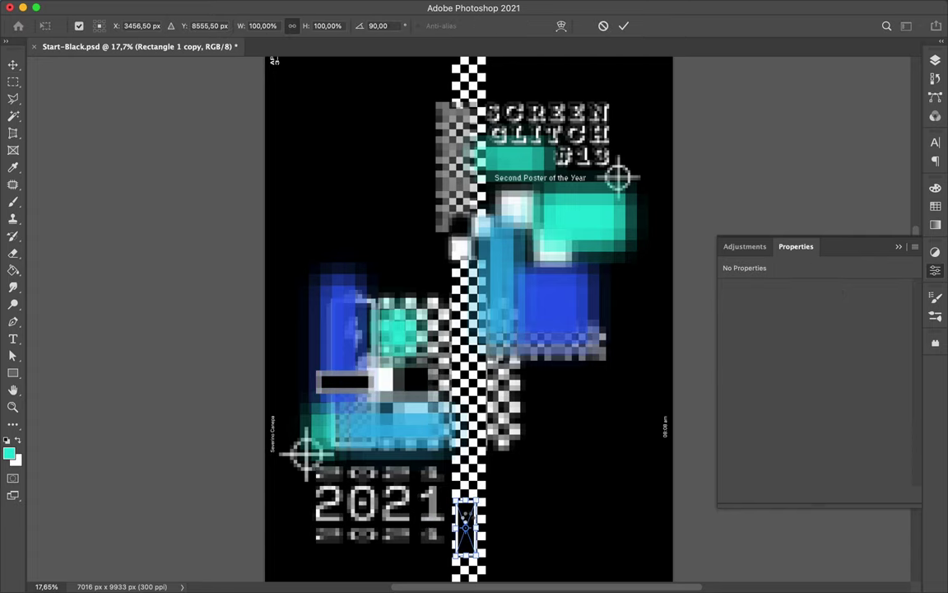
key(Return)
drag(458, 536, 459, 477)
mouse_move(531, 249)
mouse_down()
mouse_move(594, 177)
mouse_move(587, 183)
mouse_up()
key(ctrl+t)
key(Return)
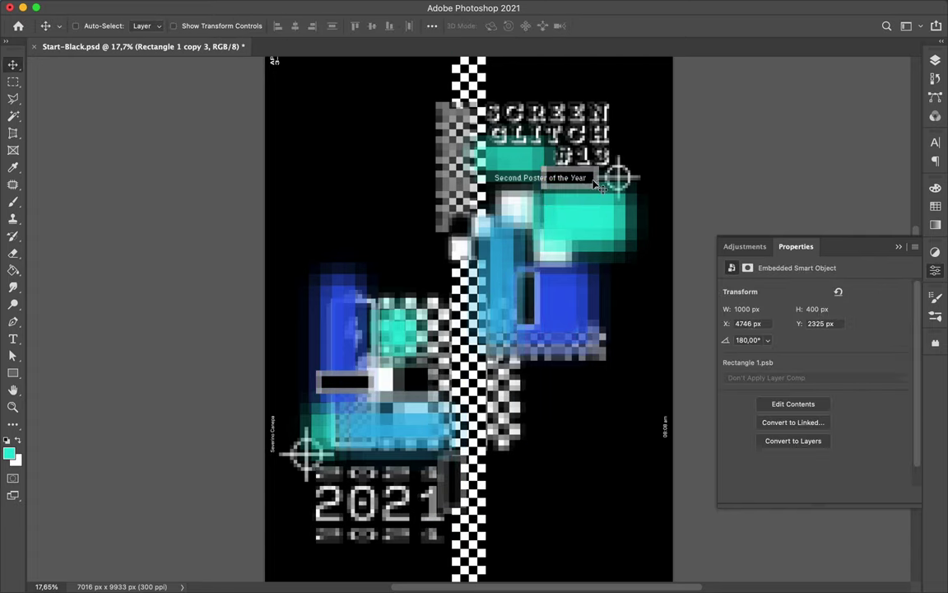
drag(592, 102, 594, 117)
Step: Add another vertical copy of the box and copy a selected area onto its own layer
key(ctrl+t)
mouse_move(484, 92)
mouse_down()
mouse_move(473, 89)
mouse_move(510, 74)
mouse_move(457, 144)
mouse_up()
key(Return)
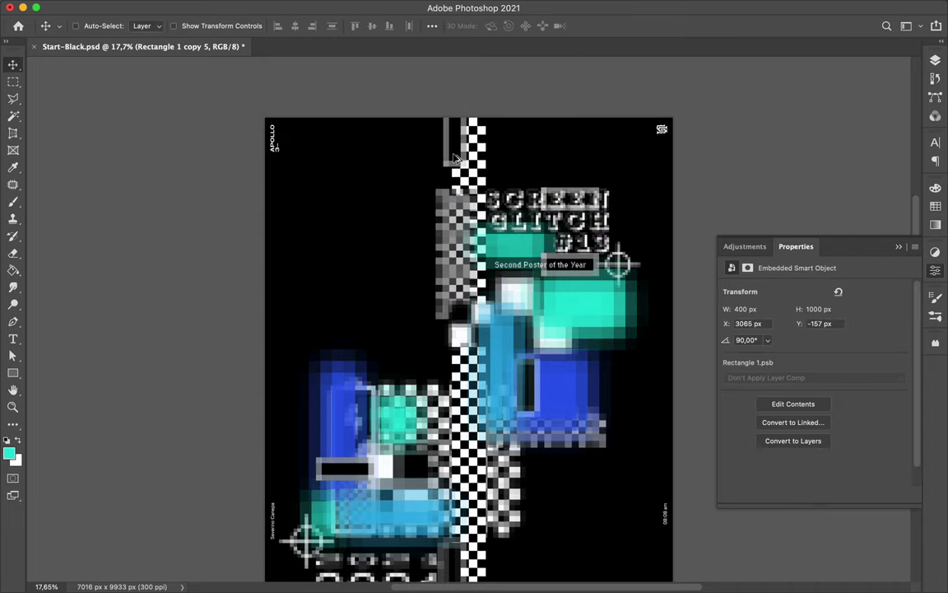
key(m)
key(ctrl+j)
Step: Pixelate the copied grey piece with the Mosaic filter
key(v)
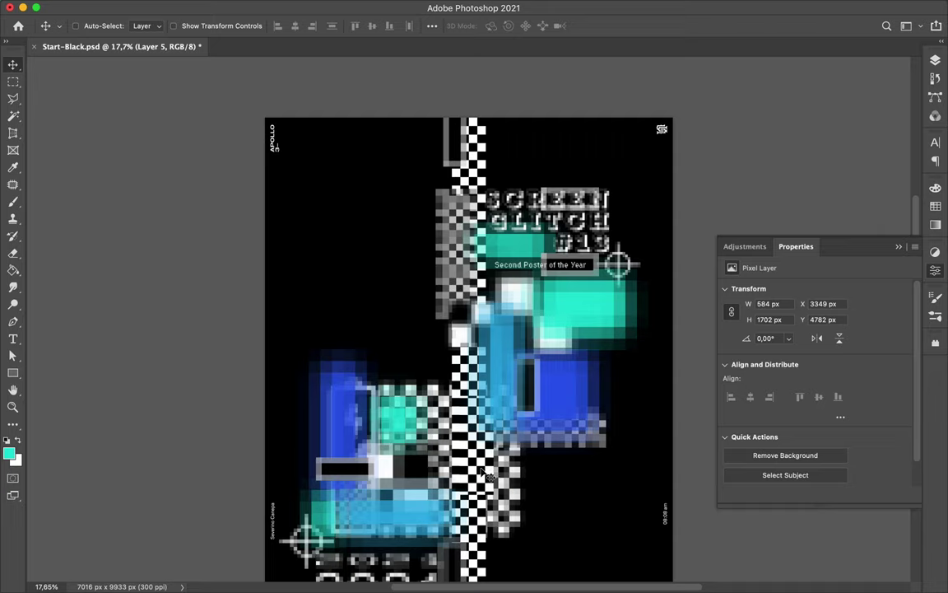
scroll(462, 466, down, 3)
drag(455, 368, 435, 368)
click(300, 9)
click(527, 296)
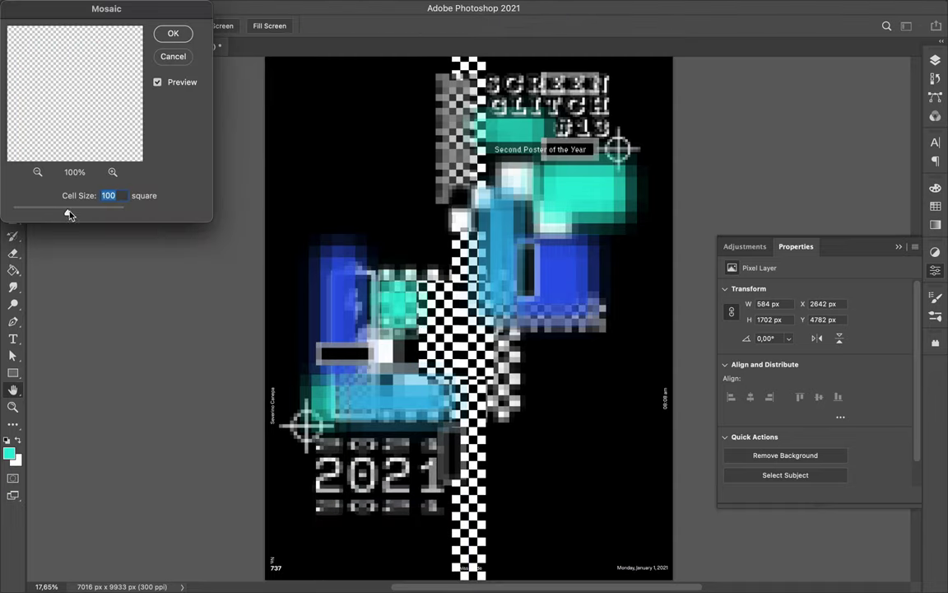
click(174, 33)
Step: Place rotated grey piece copies beside the checker strip and move Layer 5 copy 2 under the caption
drag(396, 304, 560, 198)
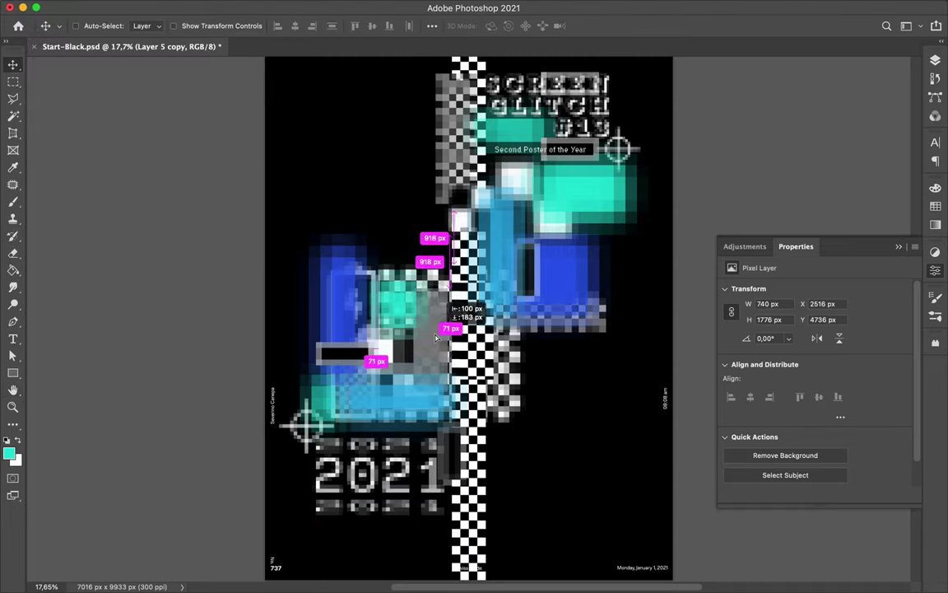
key(ctrl+t)
drag(675, 247, 706, 167)
click(935, 60)
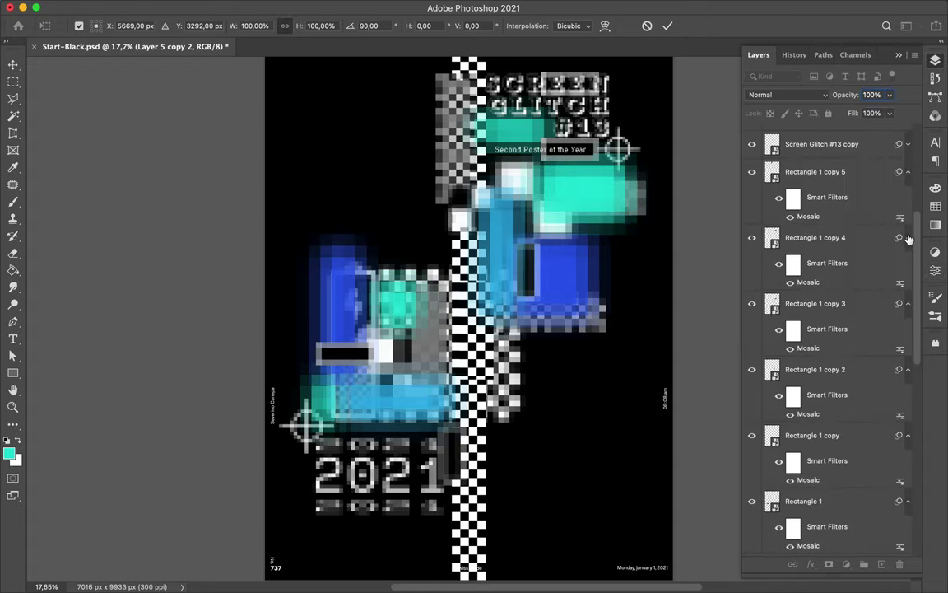
key(Return)
scroll(812, 181, down, 3)
scroll(812, 182, down, 3)
scroll(812, 181, down, 3)
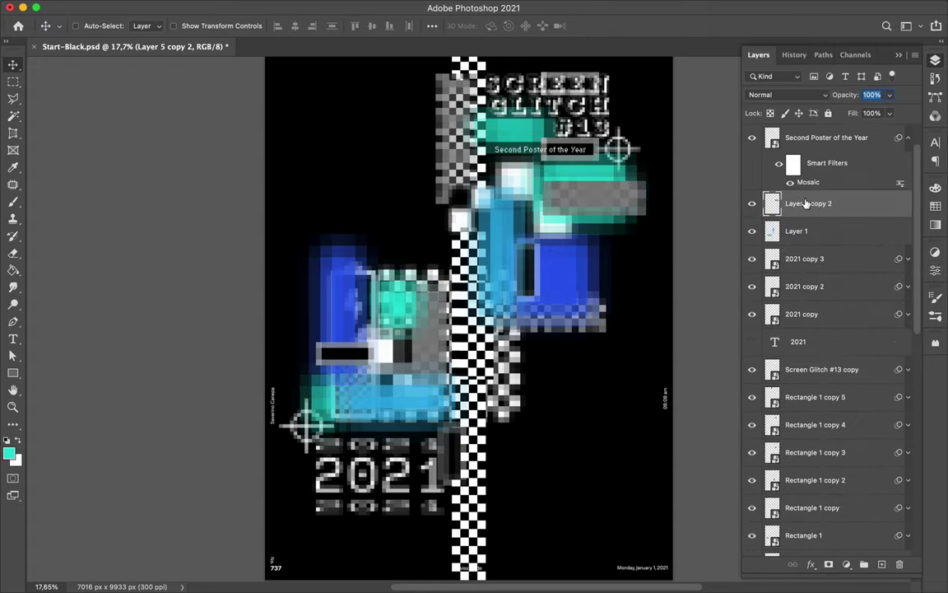
drag(812, 210, 820, 206)
Step: Position grey pieces over the upper teal block, undo the extra copy, and save the poster
drag(592, 198, 582, 188)
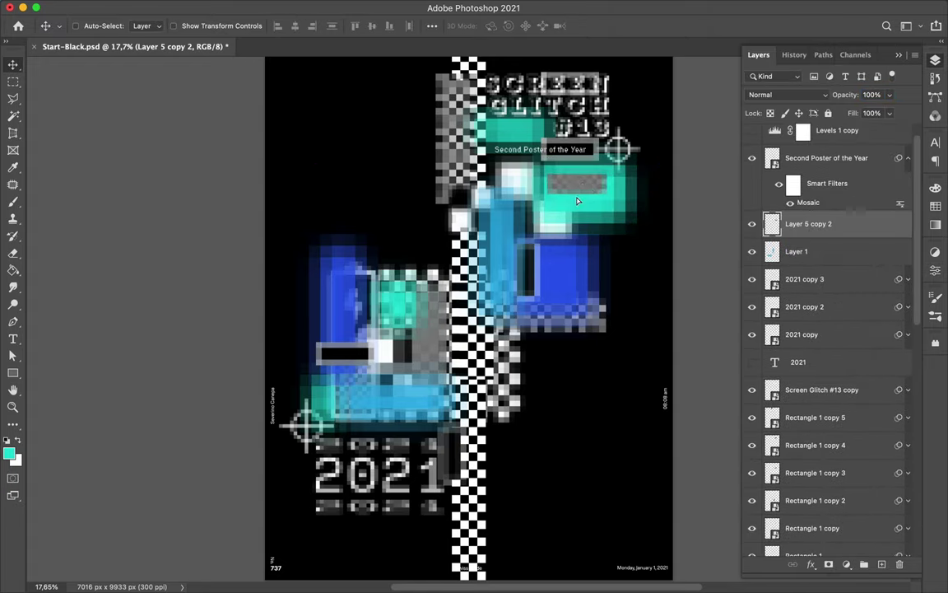
mouse_move(513, 188)
mouse_down()
mouse_move(502, 471)
mouse_move(471, 499)
mouse_move(493, 527)
mouse_move(456, 264)
mouse_up()
key(ctrl+t)
key(Return)
key(ctrl+z)
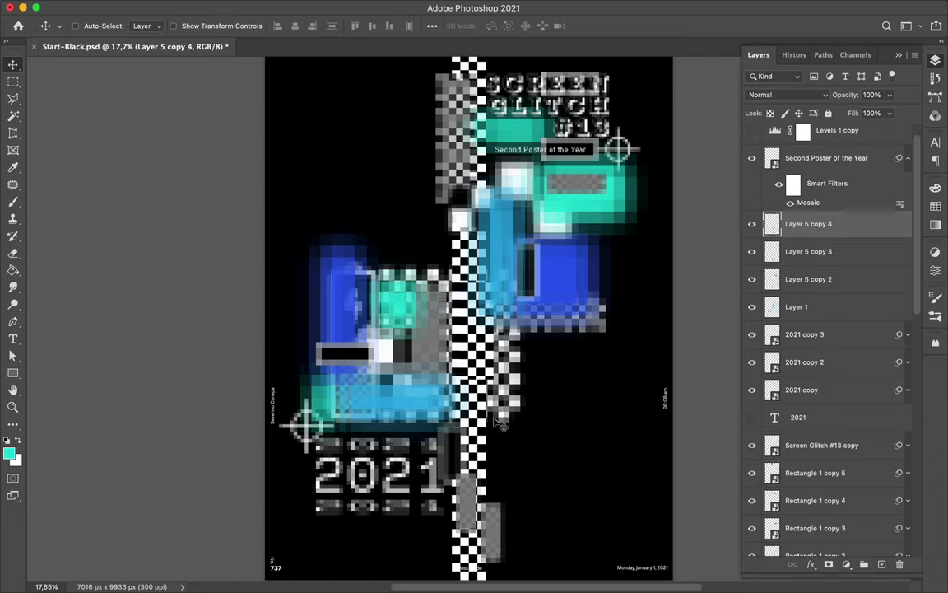
key(ctrl+s)
click(666, 7)
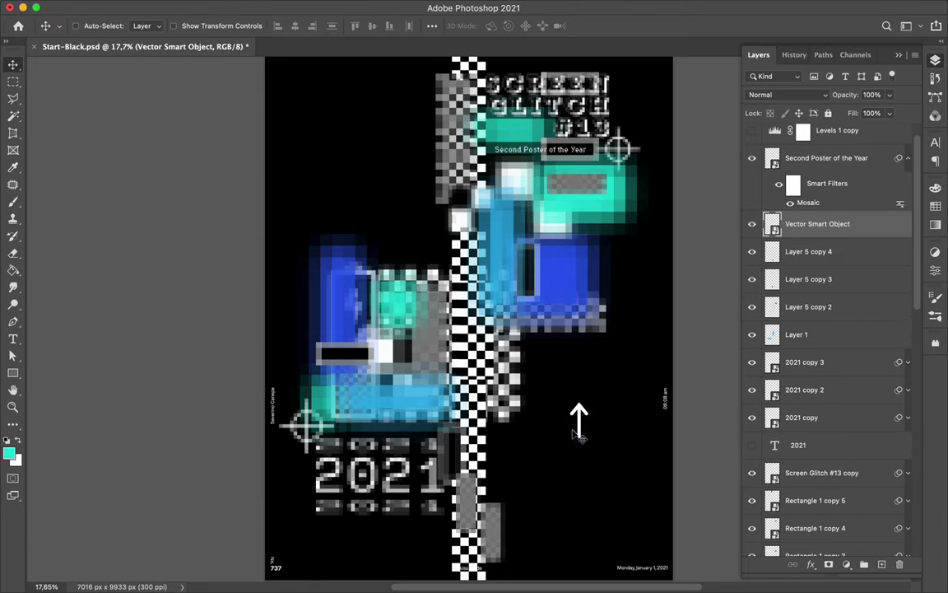
Step: Pixelate an arrow copy and line up rotated, smaller arrows along the lower teal bar
drag(577, 418, 545, 418)
click(308, 7)
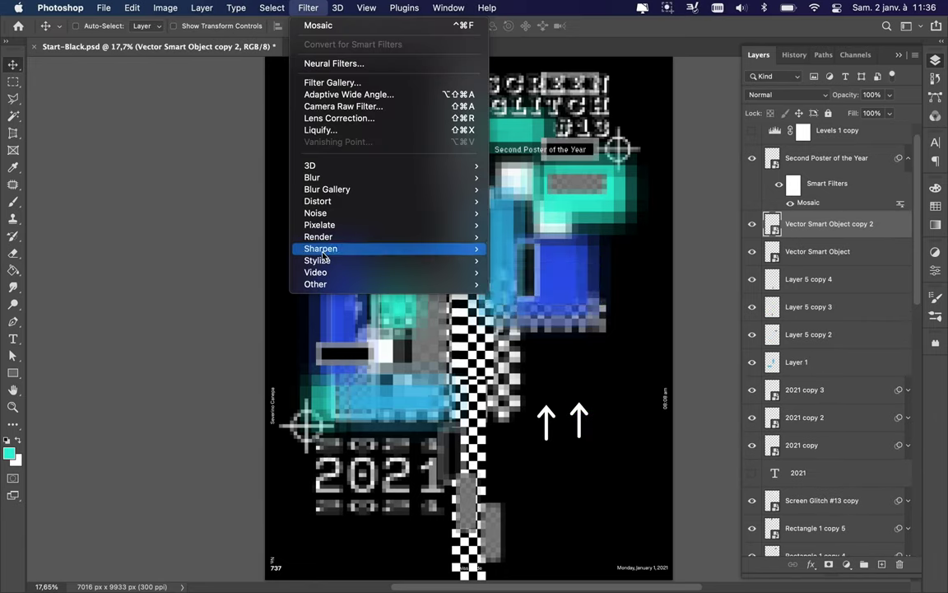
click(510, 284)
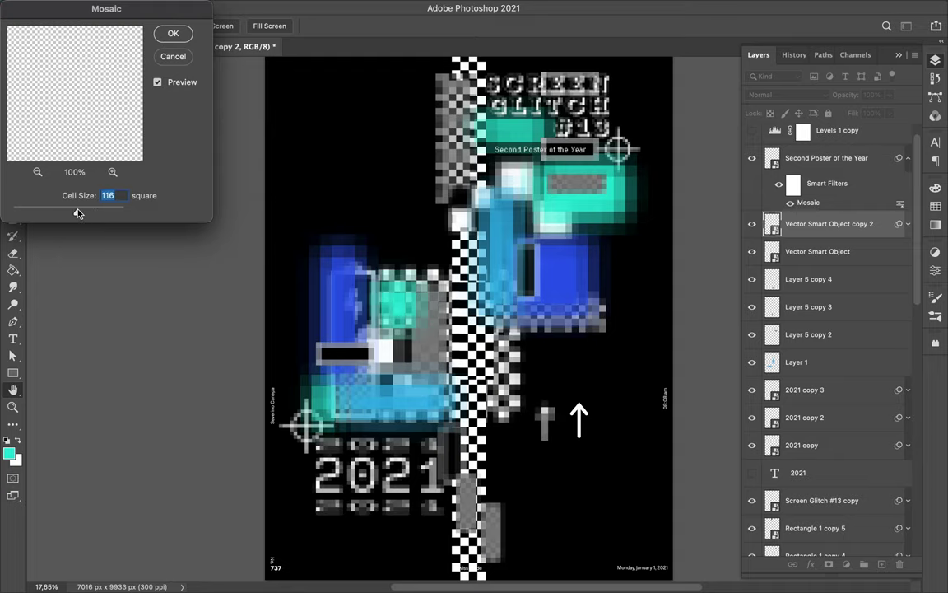
drag(545, 420, 340, 394)
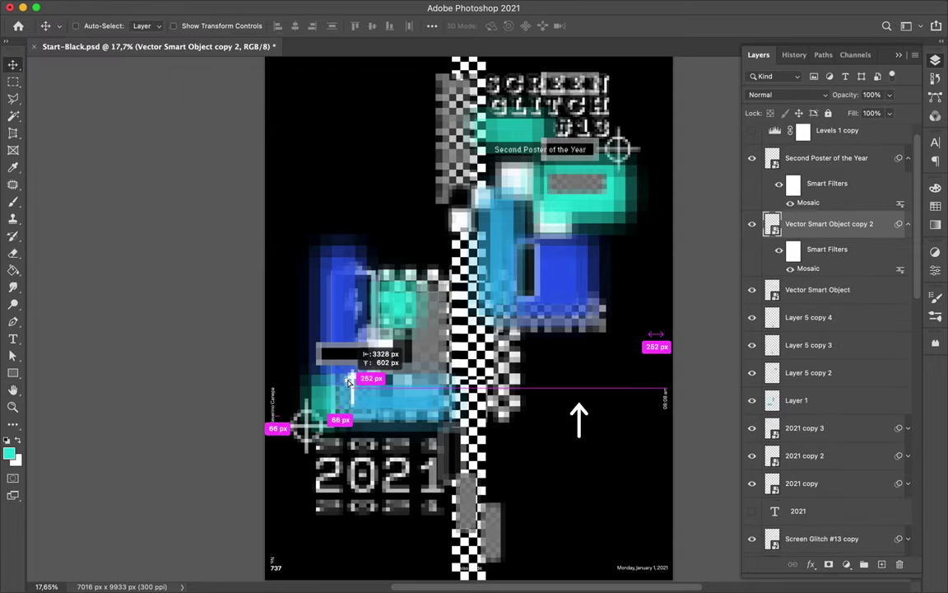
key(ctrl+t)
key(Return)
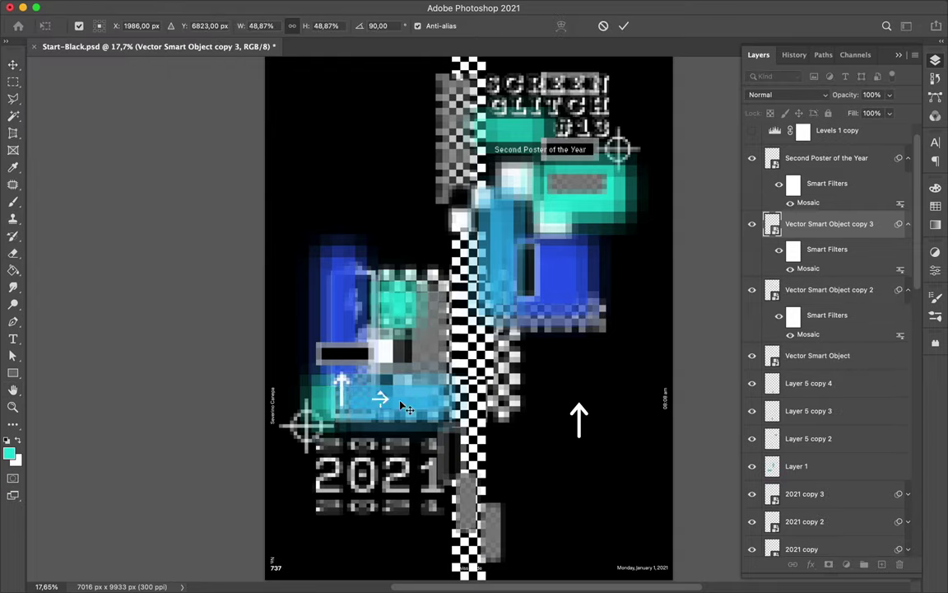
drag(379, 399, 438, 409)
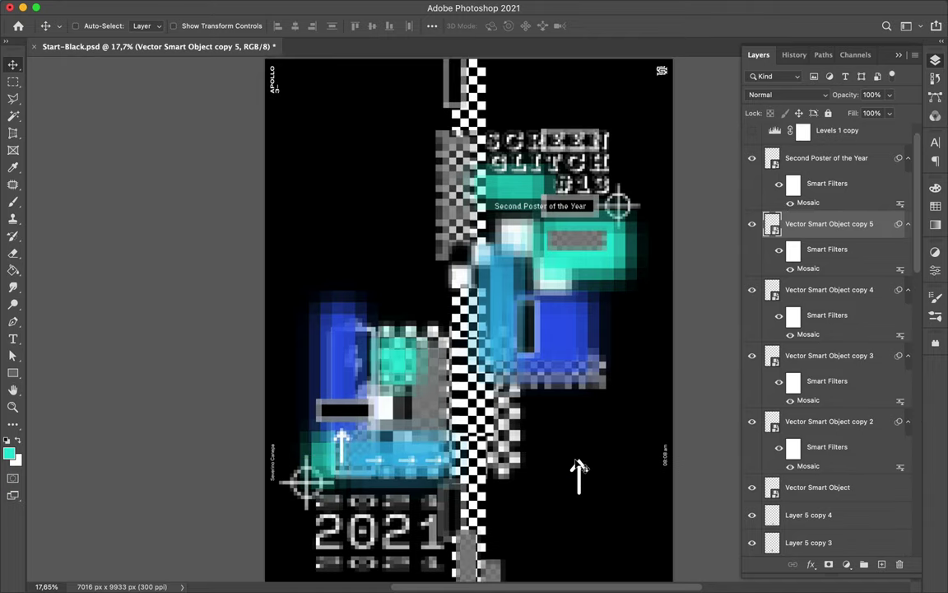
Step: Apply Mosaic to the original arrow and move a copy up onto the blue block
click(308, 8)
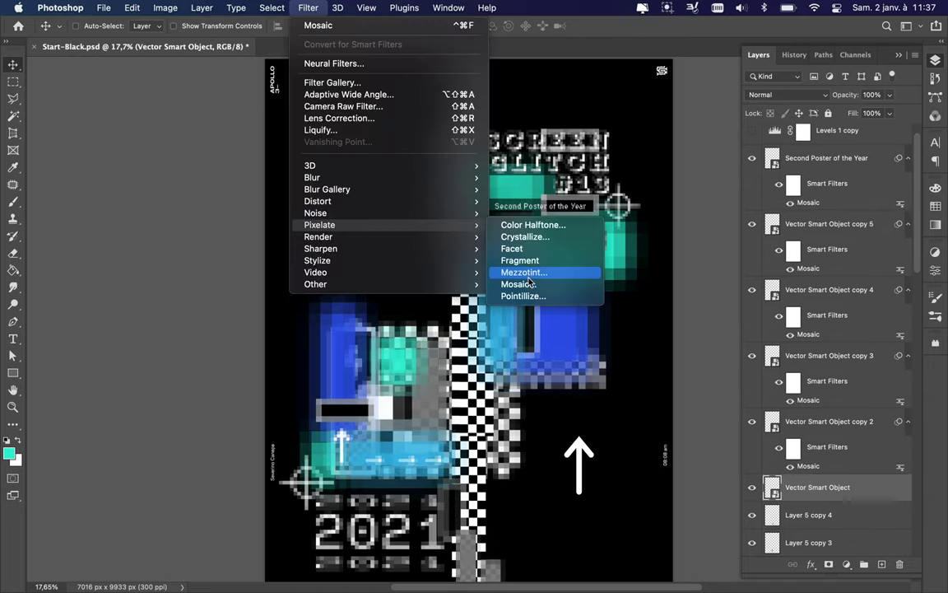
mouse_move(319, 225)
click(519, 286)
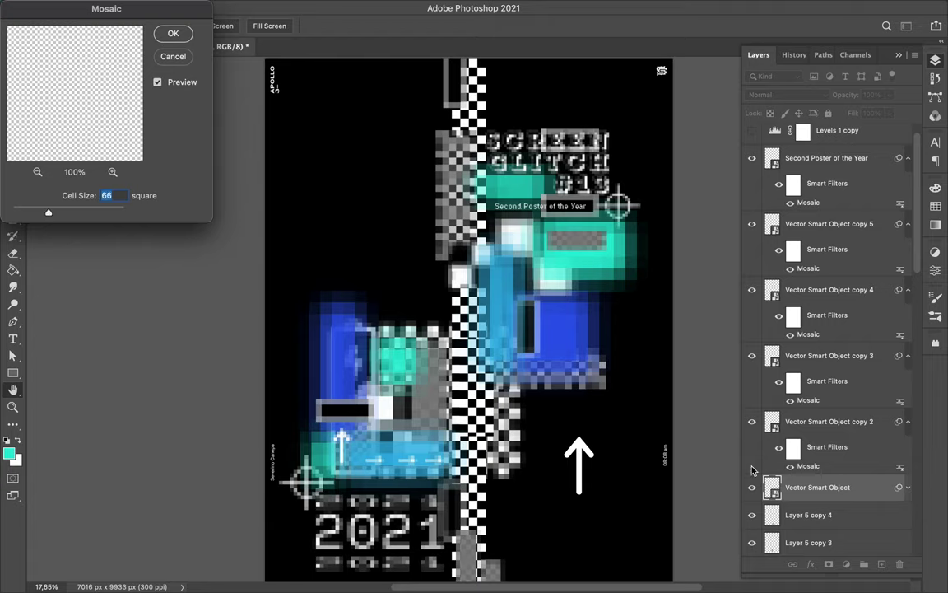
key(Return)
mouse_move(578, 457)
mouse_down()
mouse_move(581, 278)
mouse_move(594, 240)
mouse_up()
scroll(462, 329, up, 1)
ctrl+click(428, 376)
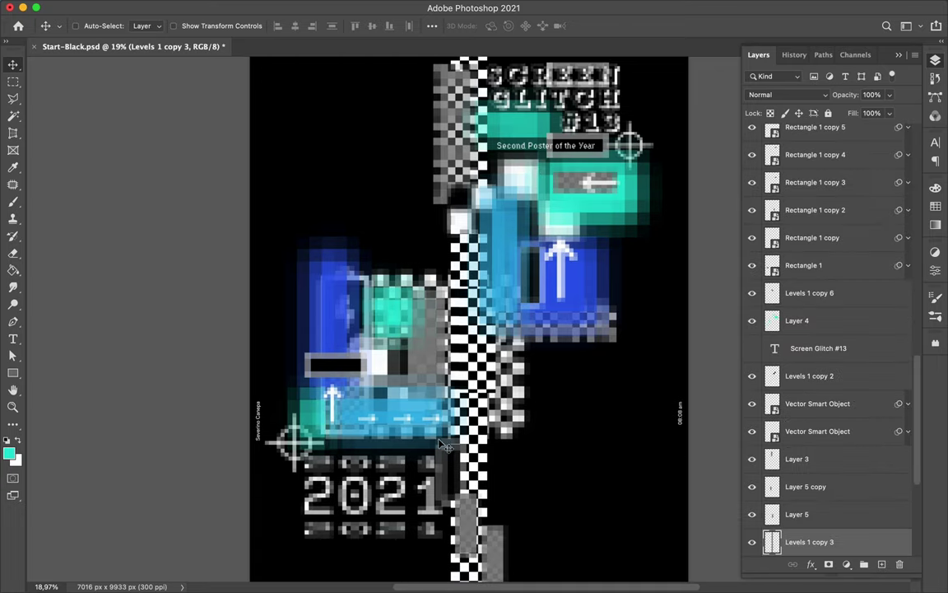
Step: Copy a checker-strip slice to Layer 6, mosaic-pixelate it, and duplicate it beside the strip
key(m)
drag(448, 416, 452, 394)
key(ctrl+j)
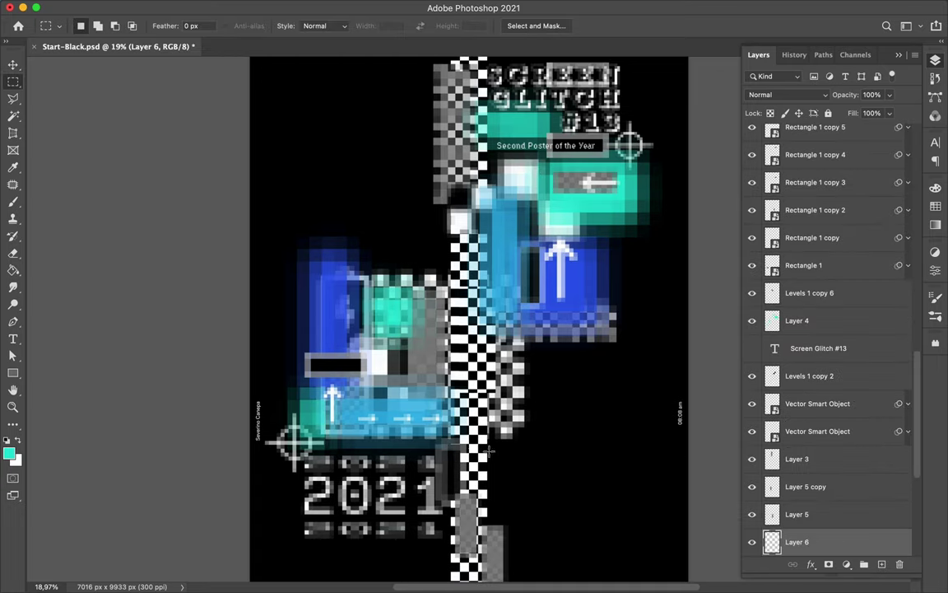
key(v)
click(427, 8)
click(527, 317)
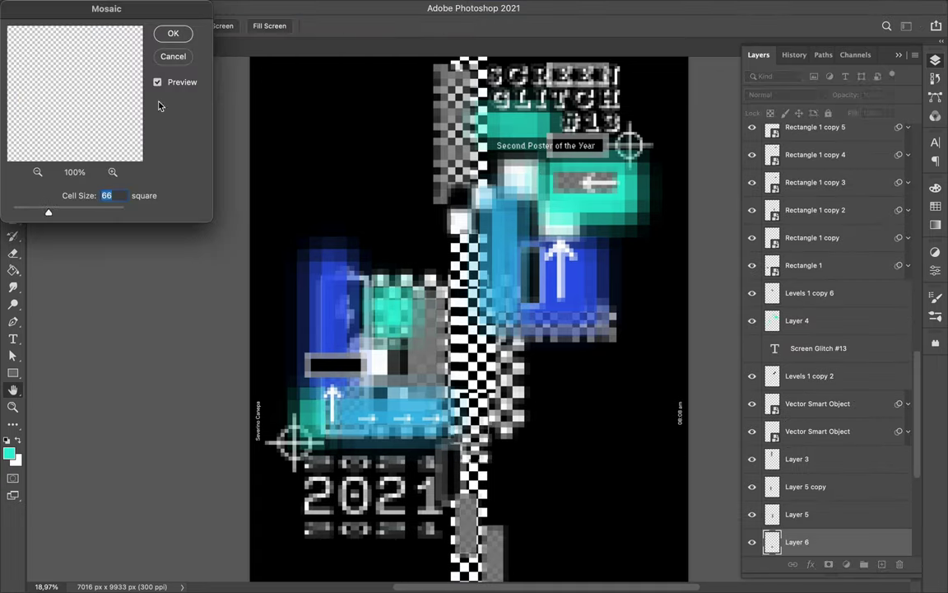
click(174, 33)
drag(480, 438, 458, 315)
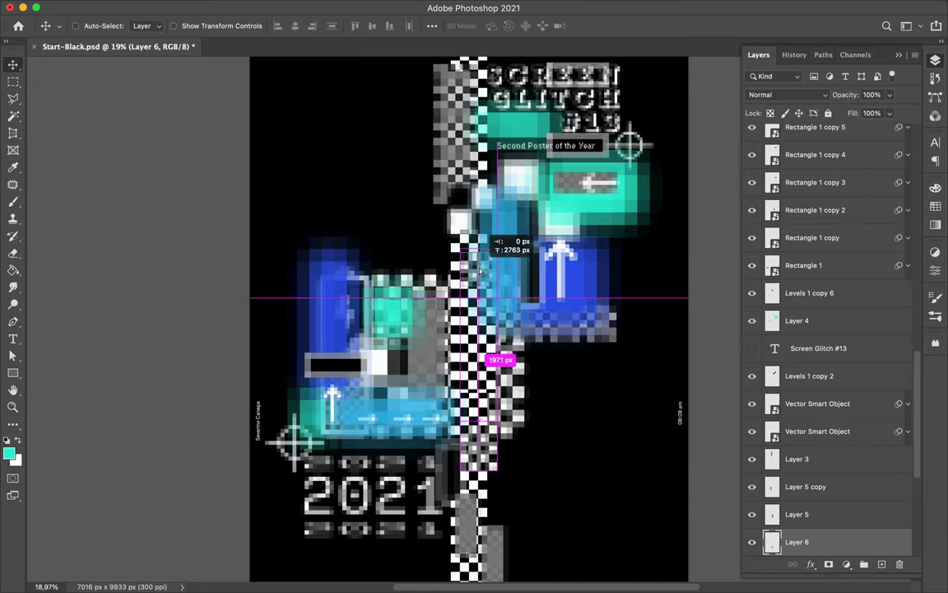
Step: Create Layer 7 with the checker area and move it to the top of the layer stack
scroll(458, 315, up, 1)
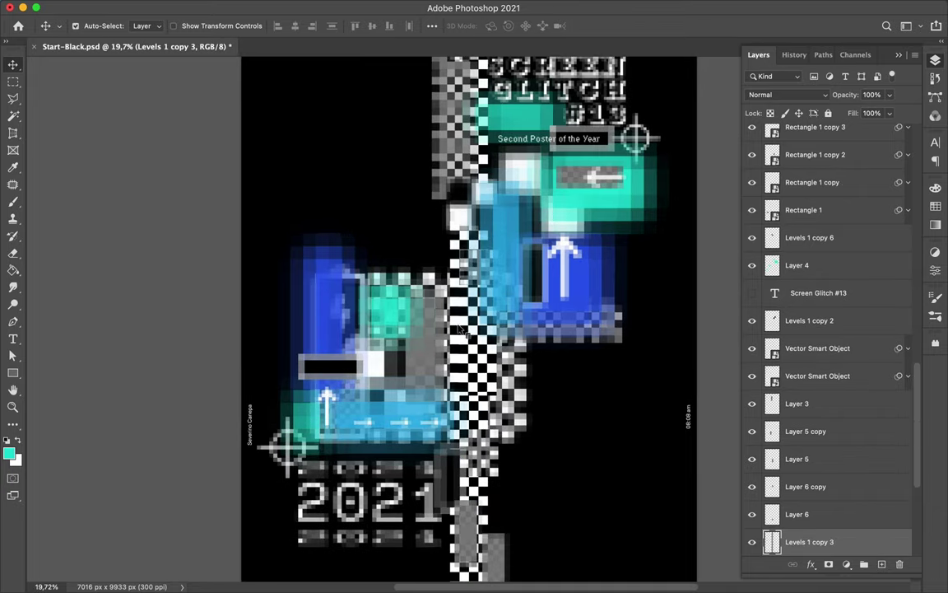
key(m)
key(ctrl+shift+alt+n)
key(v)
scroll(815, 148, down, 5)
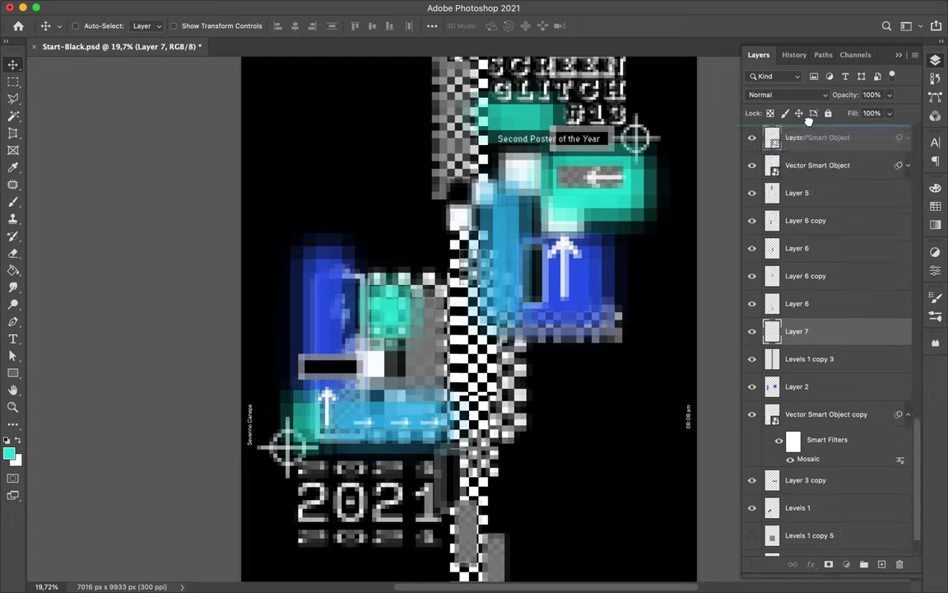
drag(808, 121, 808, 135)
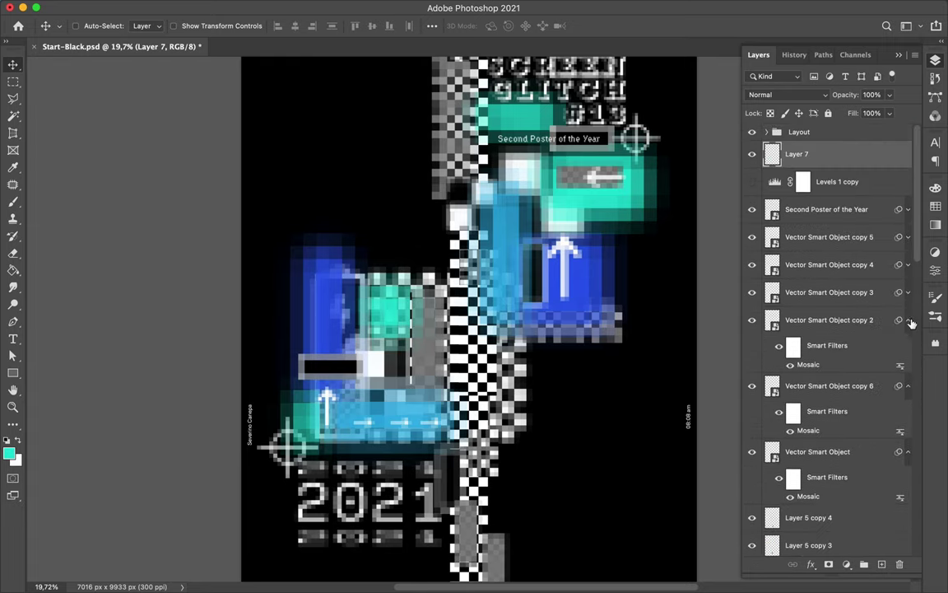
alt+click(910, 321)
Step: Stretch Layer 7 into a thin checker bar across the lower teal bar, duplicating it under the subtitle
key(ctrl+t)
drag(389, 409, 389, 396)
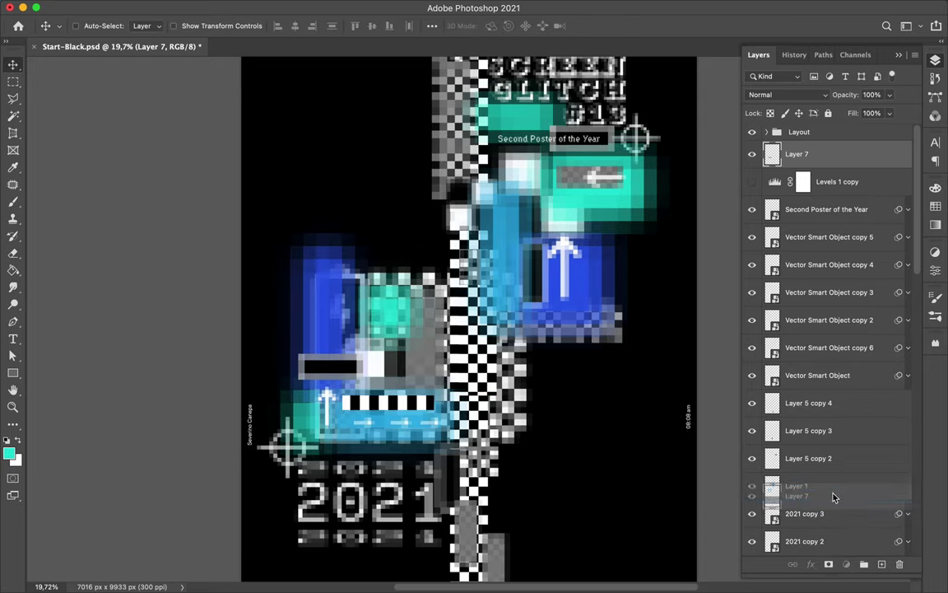
drag(796, 154, 835, 497)
drag(386, 392, 574, 175)
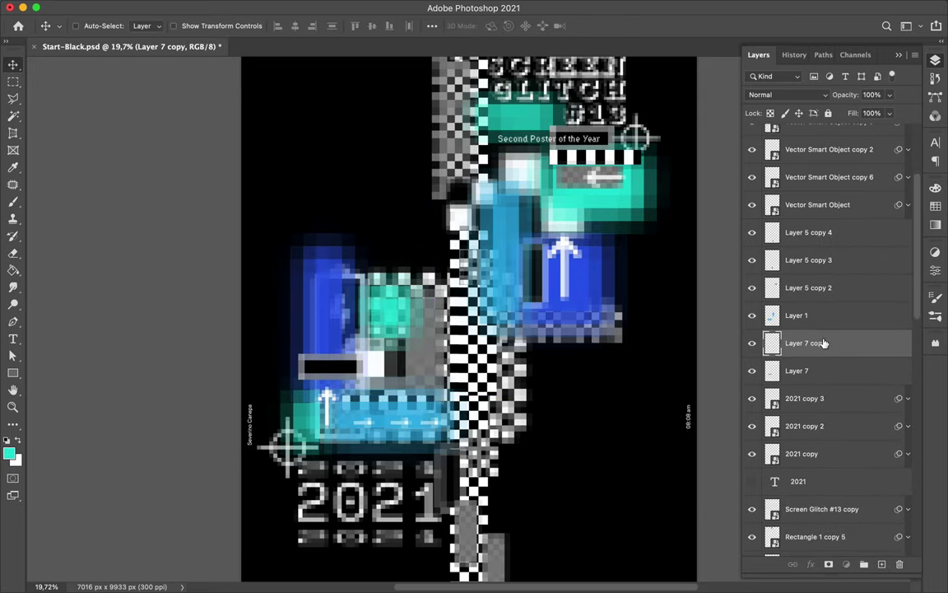
mouse_move(823, 345)
mouse_down()
mouse_move(823, 529)
mouse_move(821, 451)
mouse_move(815, 512)
mouse_up()
scroll(556, 247, up, 3)
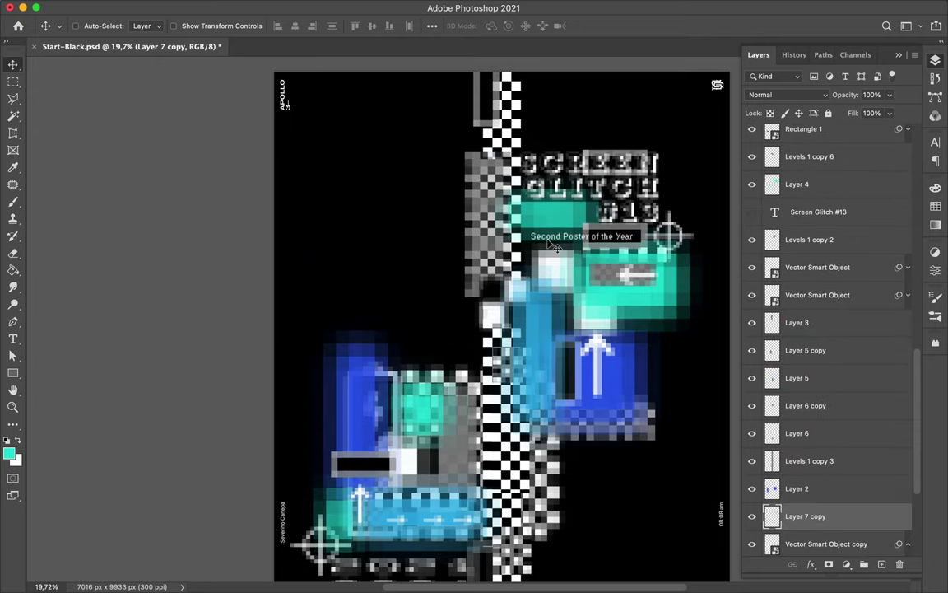
Step: Copy a section of the central checker strip to Layer 8 and apply Mosaic (cell size 66)
key(m)
mouse_move(461, 350)
mouse_down()
mouse_move(500, 374)
mouse_move(510, 424)
mouse_up()
key(ctrl+j)
click(334, 8)
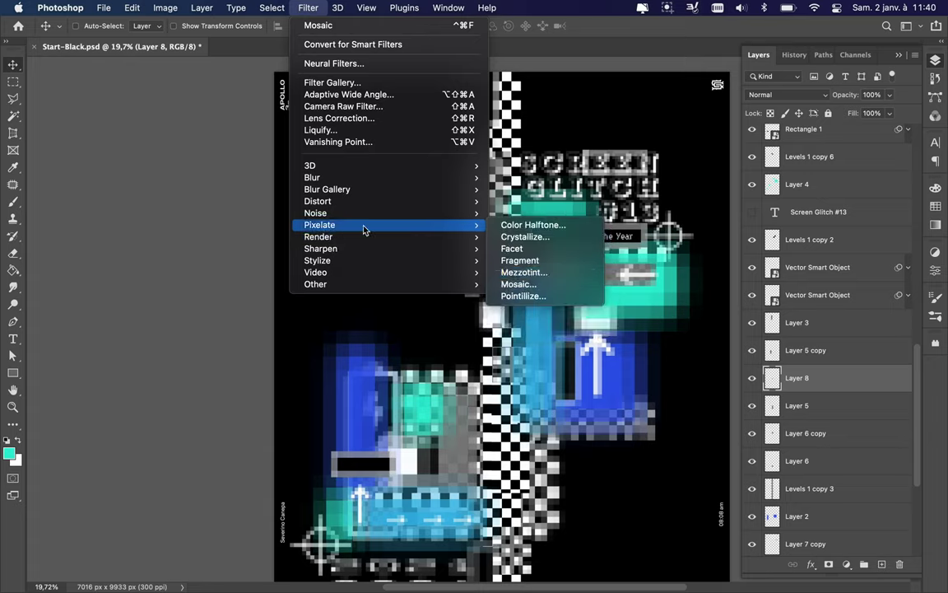
click(517, 288)
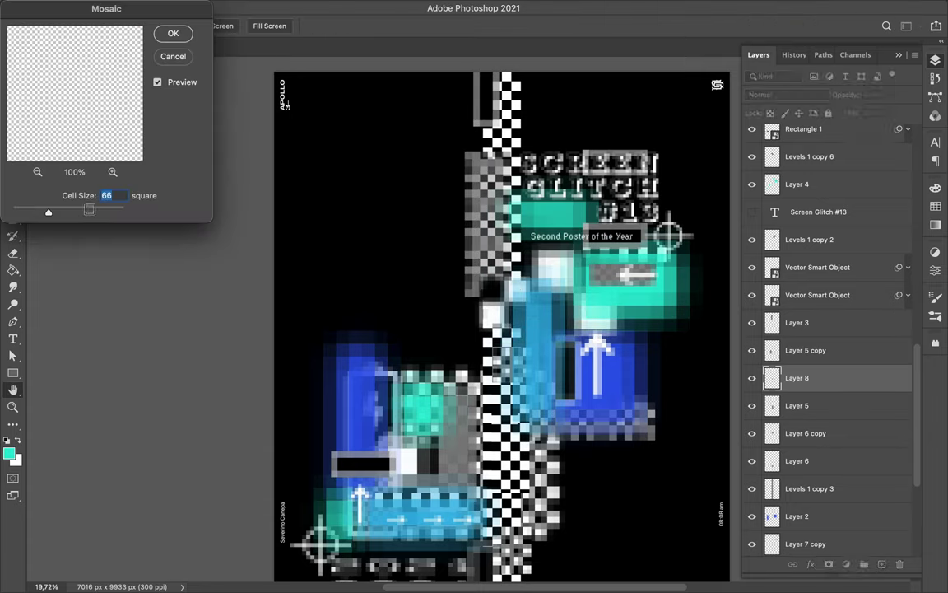
key(Return)
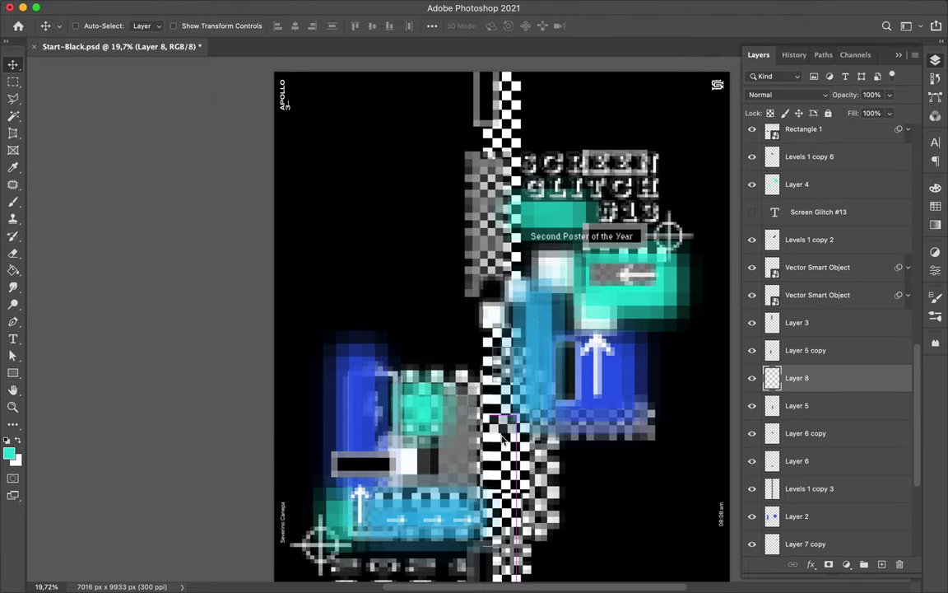
Step: Duplicate the pixelated piece down the checker strip and save the poster
drag(494, 387, 505, 491)
scroll(376, 110, down, 3)
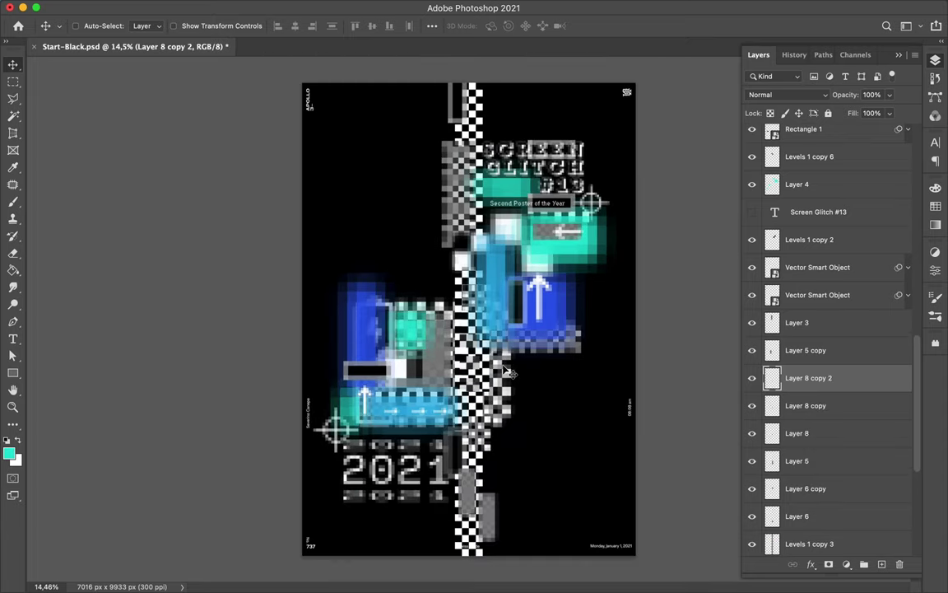
key(super+s)
click(665, 8)
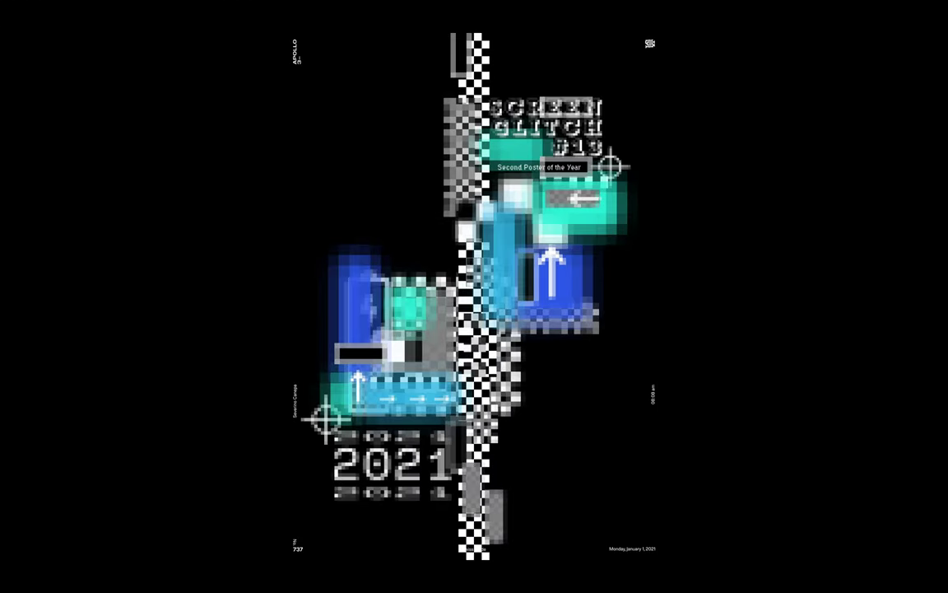